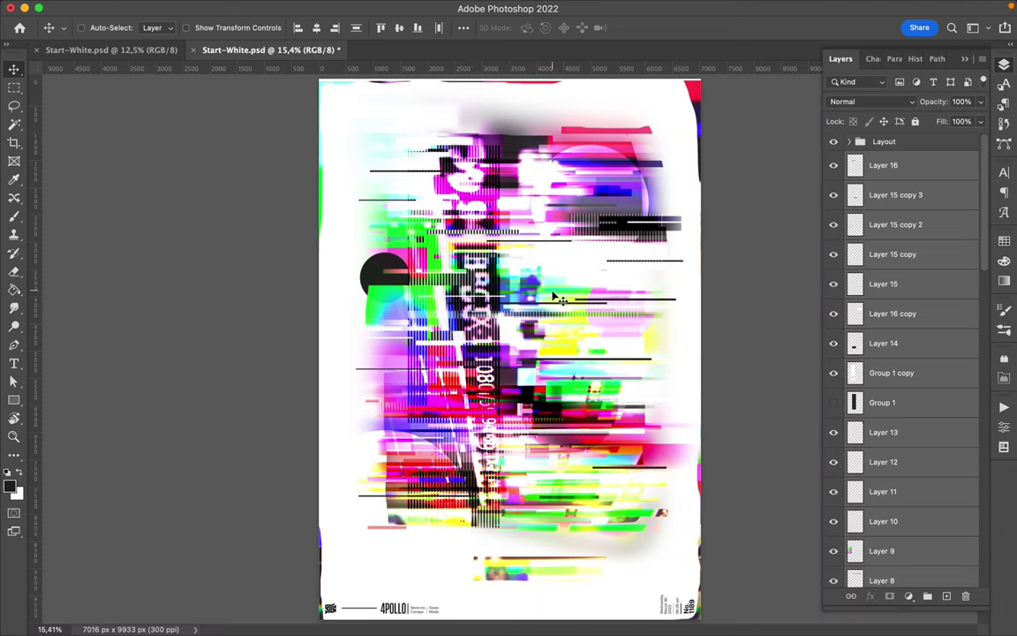
Step: Duplicate the black circle and scale the copy up toward the lower right
ctrl+click(384, 280)
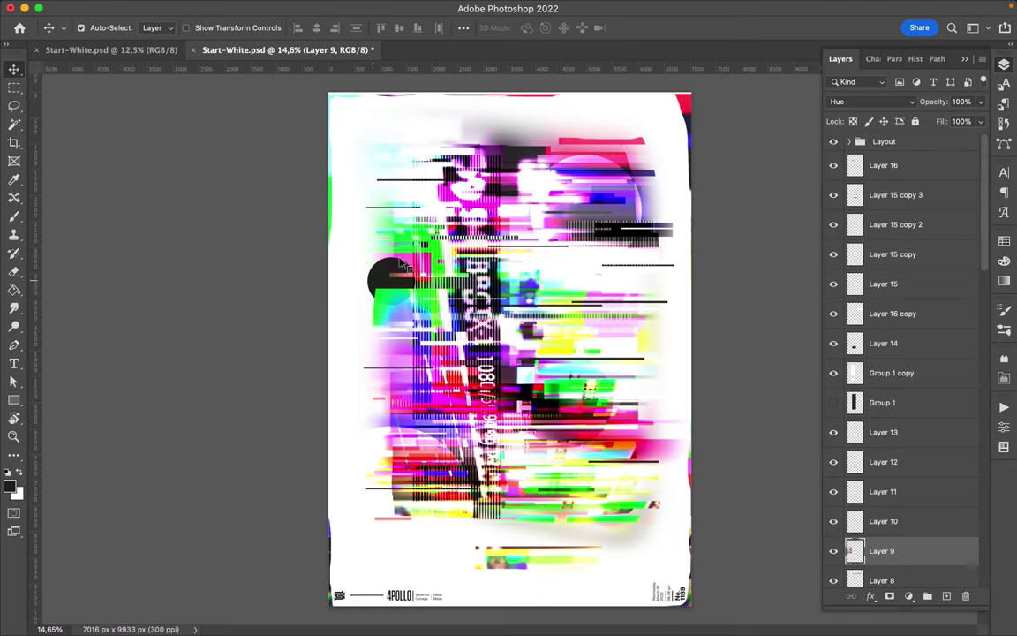
scroll(926, 454, down, 5)
scroll(927, 454, down, 5)
click(901, 430)
drag(386, 273, 601, 474)
key(ctrl+t)
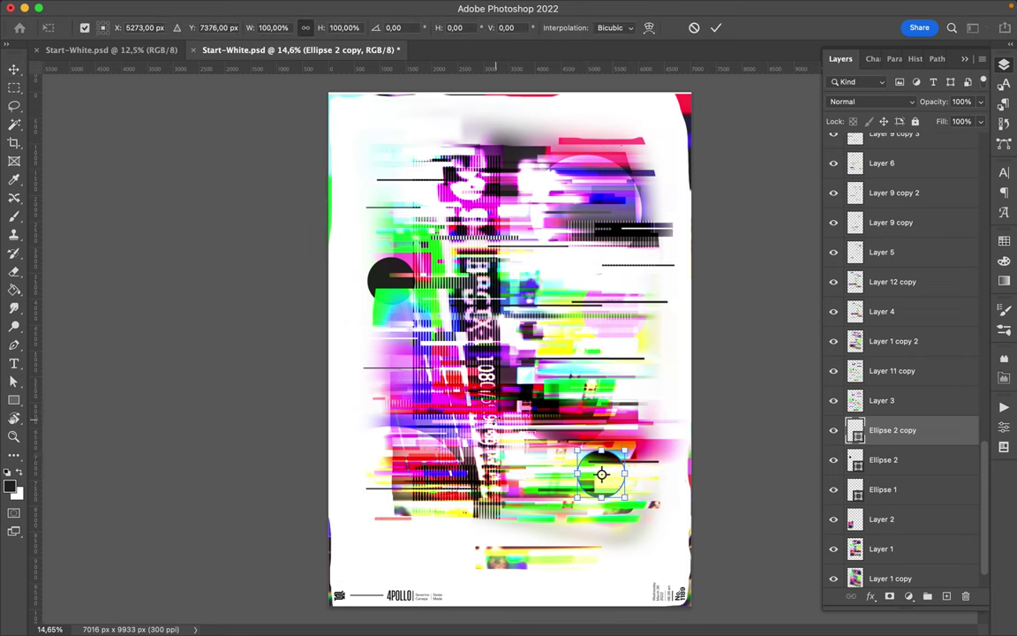
key(Return)
key(ctrl+t)
mouse_move(625, 509)
mouse_down()
mouse_move(709, 552)
mouse_move(703, 482)
mouse_up()
key(Return)
Step: Move the circle copy above Layer 1 and enlarge it past the poster's right edge
mouse_move(892, 430)
mouse_down()
mouse_move(905, 521)
mouse_move(907, 491)
mouse_up()
key(ctrl)
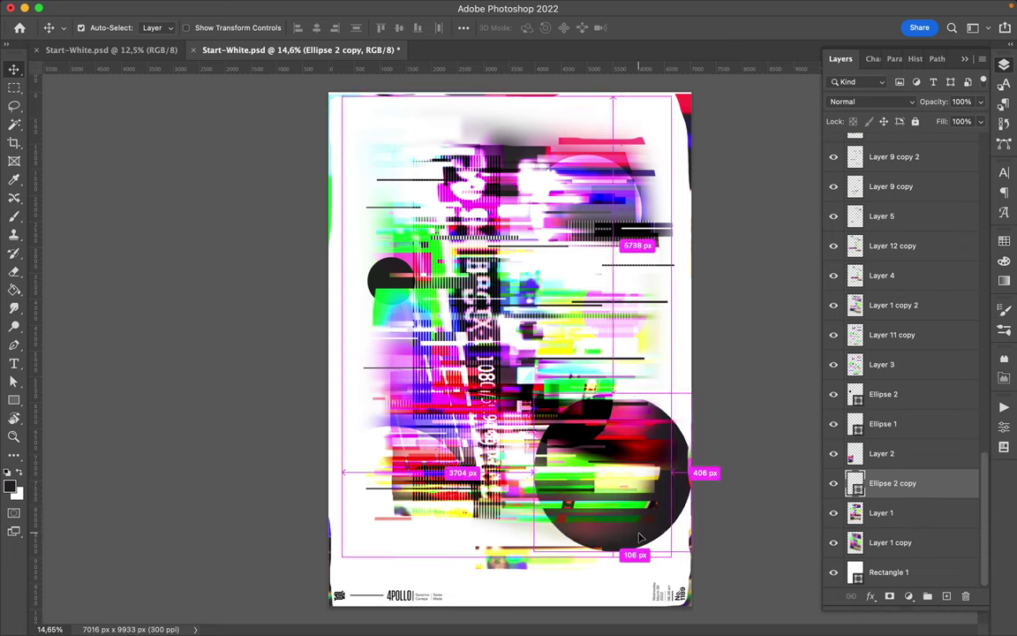
key(ctrl+t)
drag(690, 472, 764, 508)
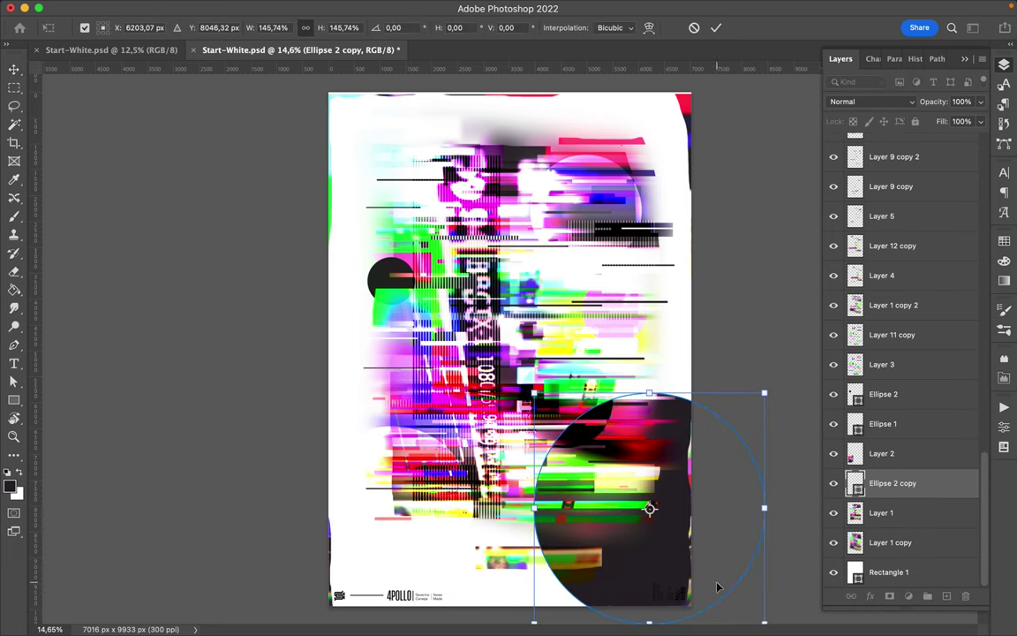
key(Return)
Step: Inspect the Layout group's date, time and issue number text layers and the colour swatches
scroll(891, 365, up, 10)
click(849, 142)
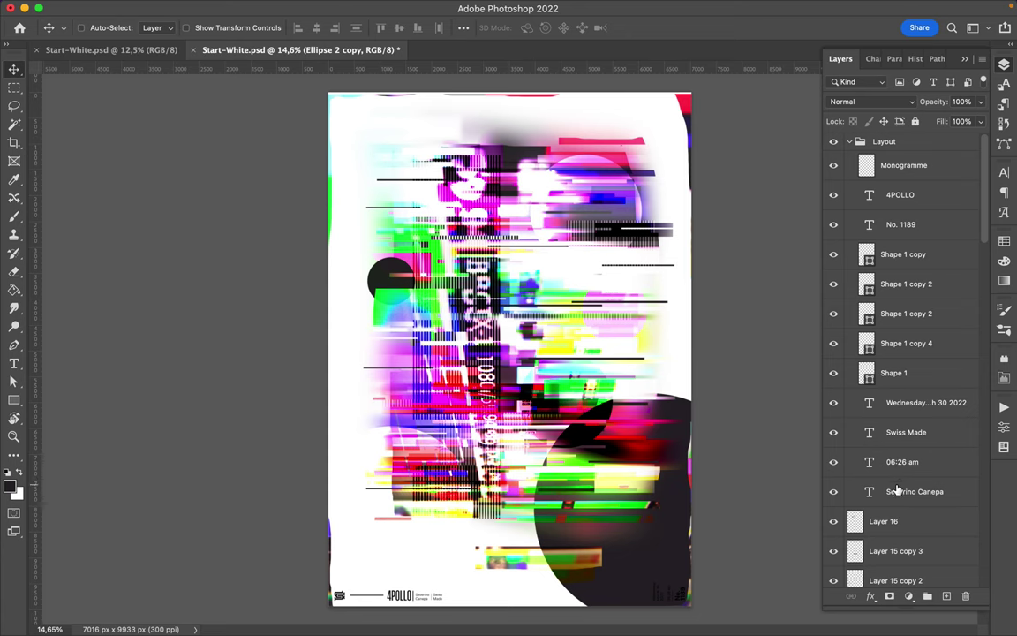
scroll(704, 585, up, 3)
drag(645, 553, 688, 552)
click(1004, 241)
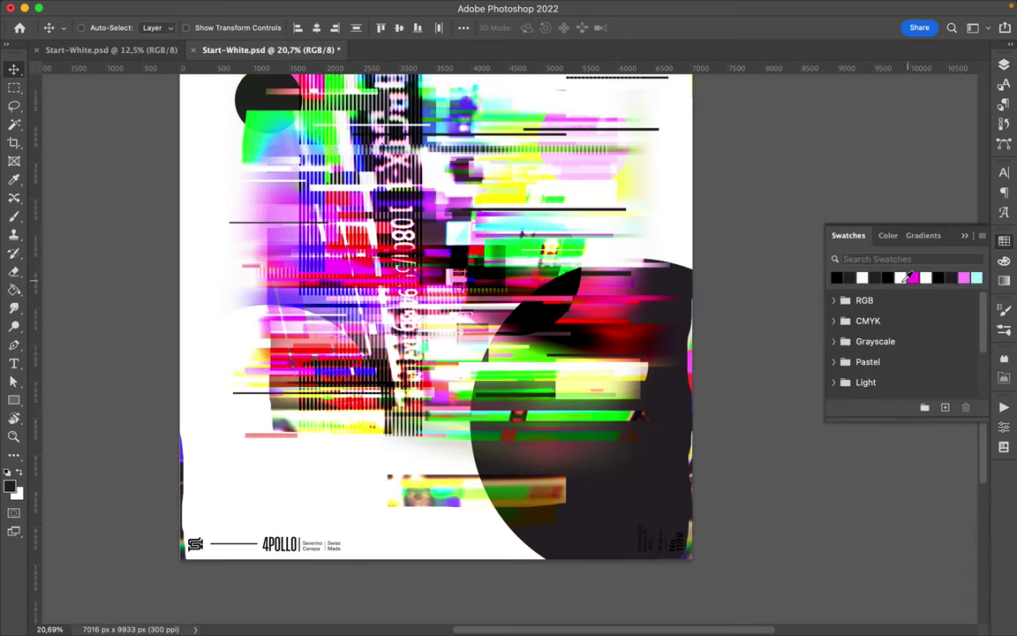
scroll(717, 528, up, 2)
scroll(717, 528, up, 2)
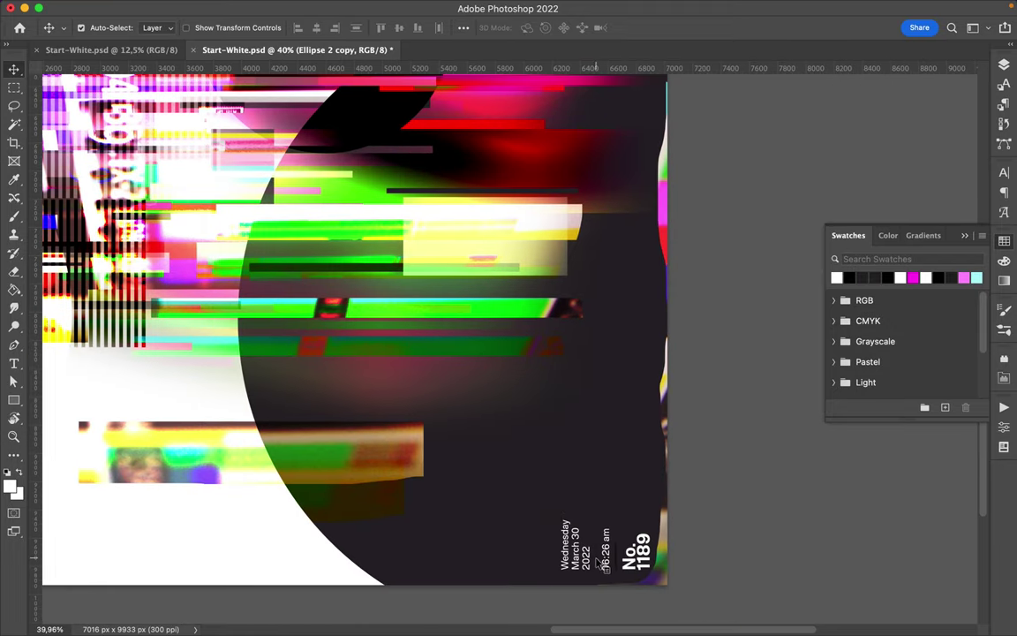
click(1004, 66)
click(540, 513)
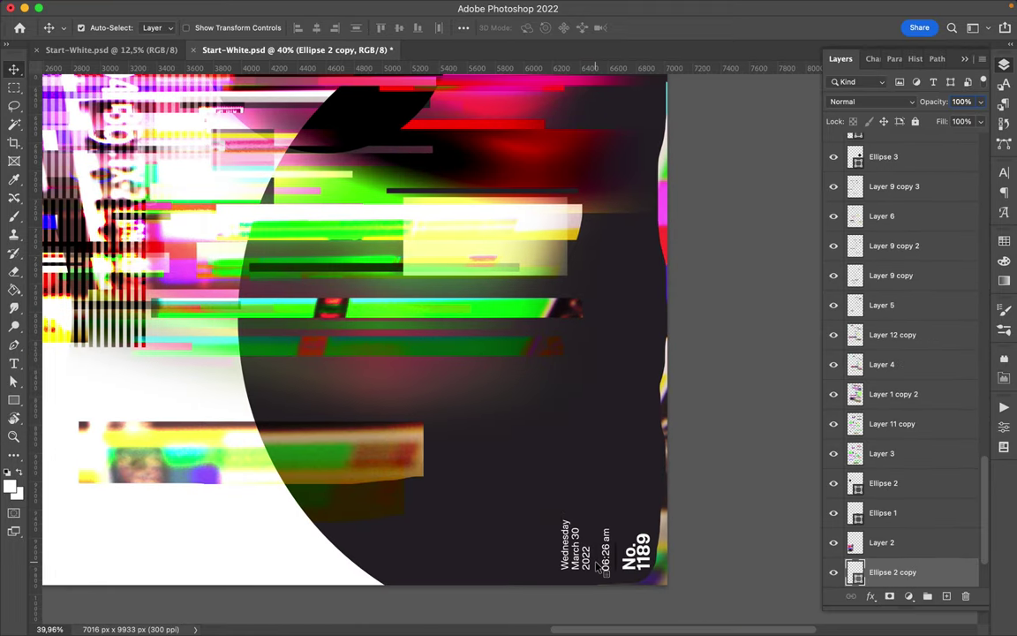
Step: Check the divider shapes' stroke settings, fit the poster in view and save it
shift+click(570, 265)
key(a)
click(261, 31)
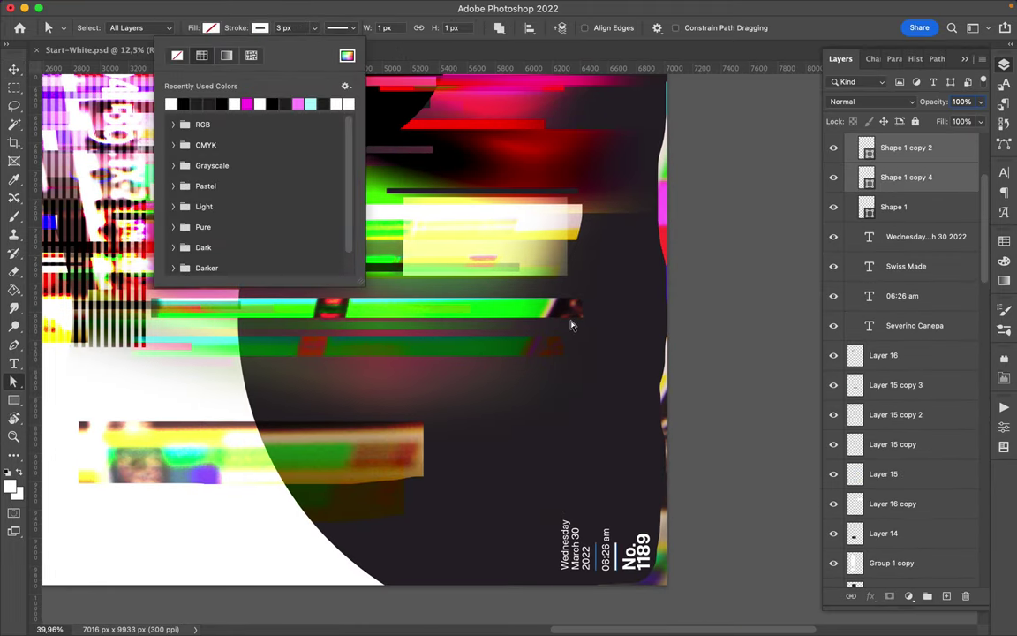
key(Escape)
key(v)
key(ctrl+0)
key(ctrl+s)
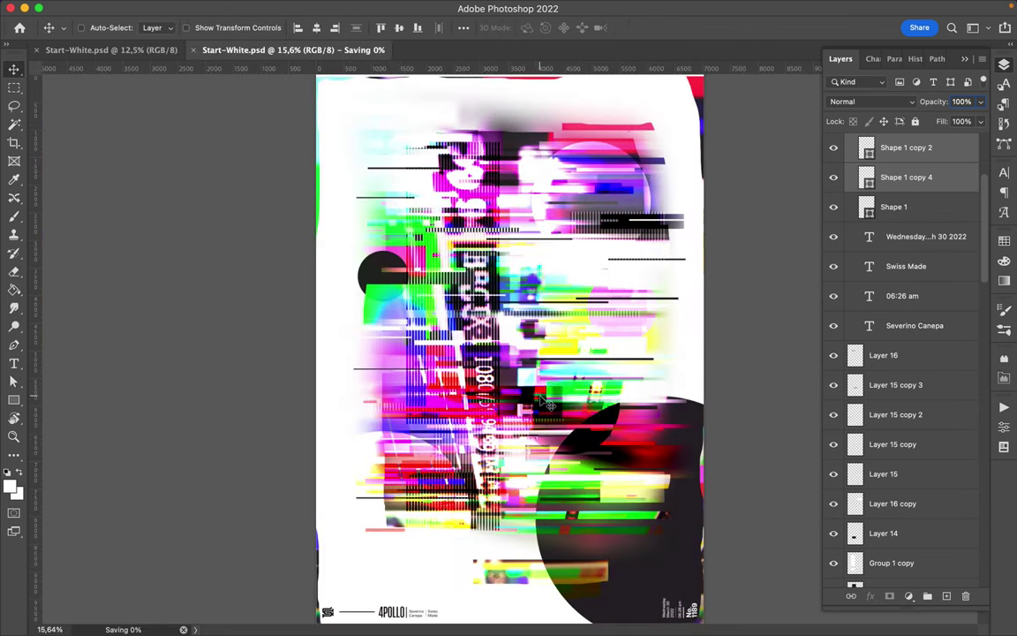
scroll(897, 441, down, 10)
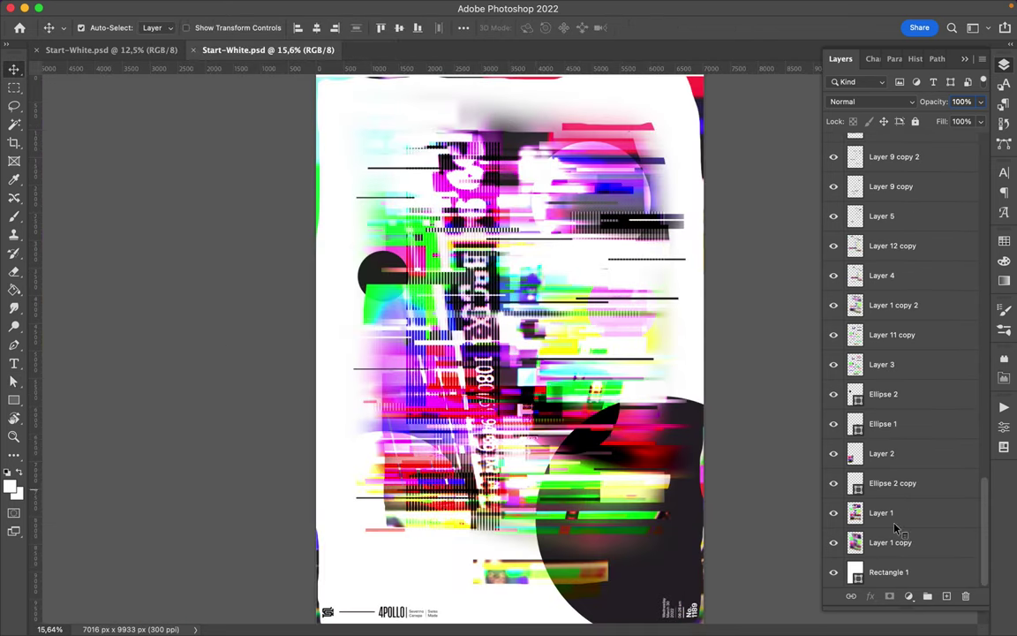
Step: Copy a thin strip of Layer 1 to a new layer, shift it left and blend it with Pin Light
click(905, 512)
key(m)
drag(452, 404, 452, 404)
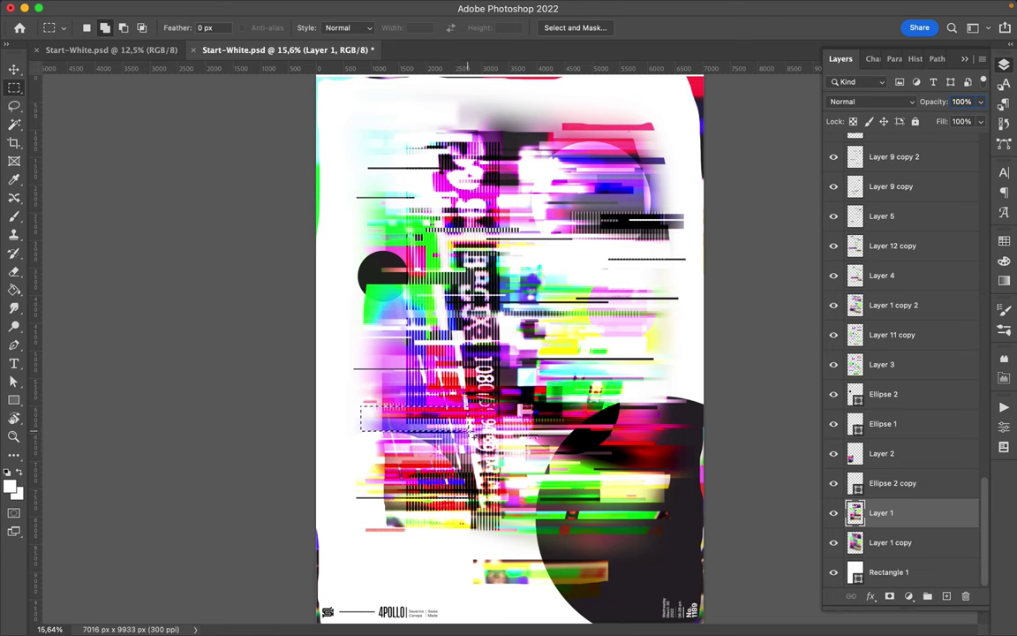
key(ctrl+j)
key(v)
mouse_move(394, 430)
mouse_down()
mouse_move(366, 430)
mouse_move(611, 255)
mouse_up()
click(892, 102)
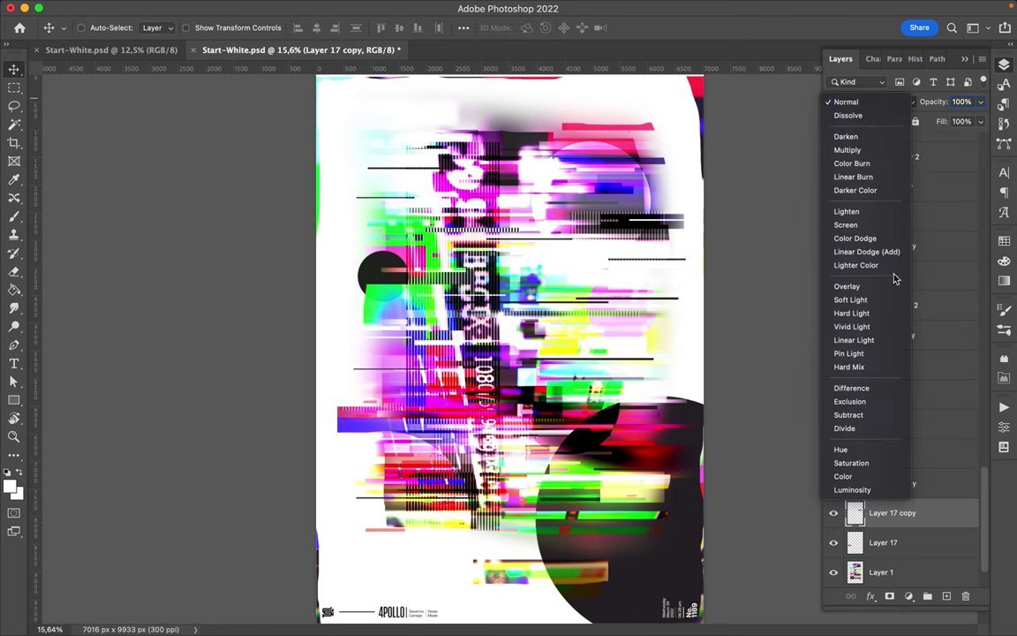
click(892, 353)
Step: Move the strip copy higher in the layer stack and change its blending to Difference
drag(883, 512, 910, 220)
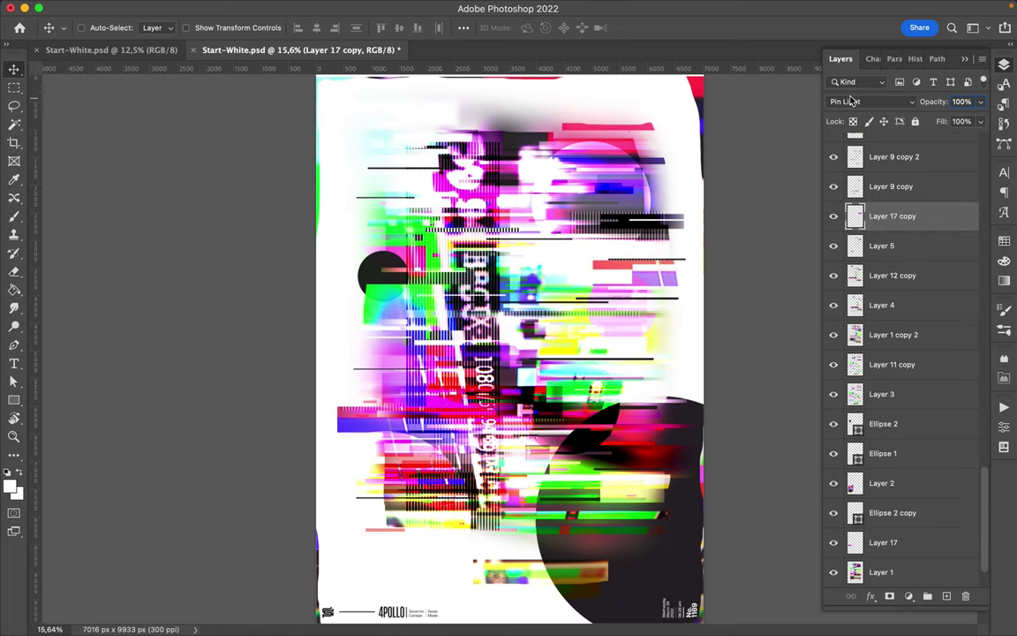
click(883, 101)
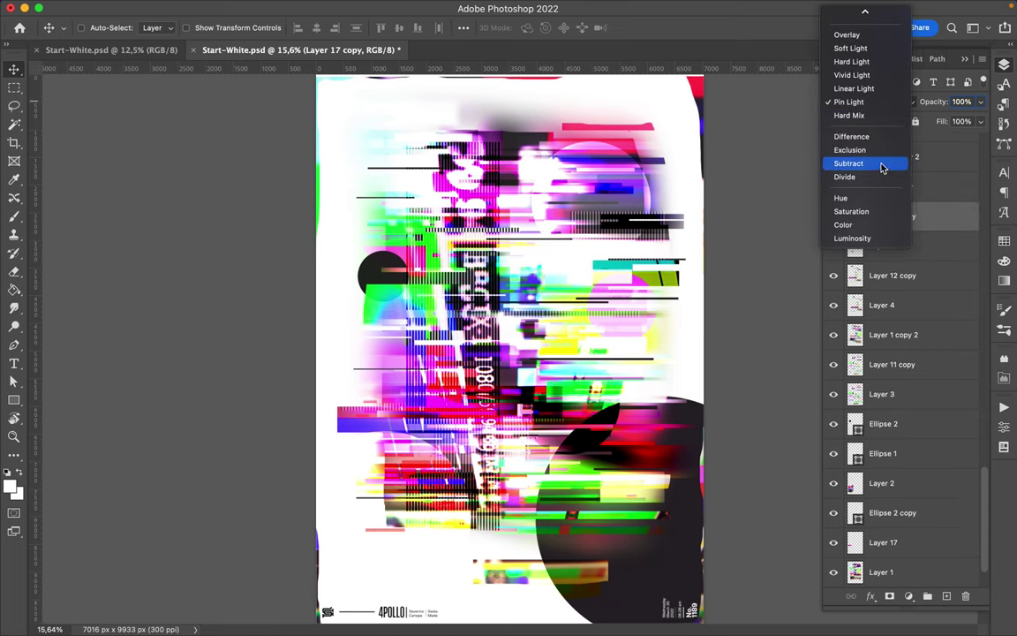
click(851, 136)
key(ctrl+0)
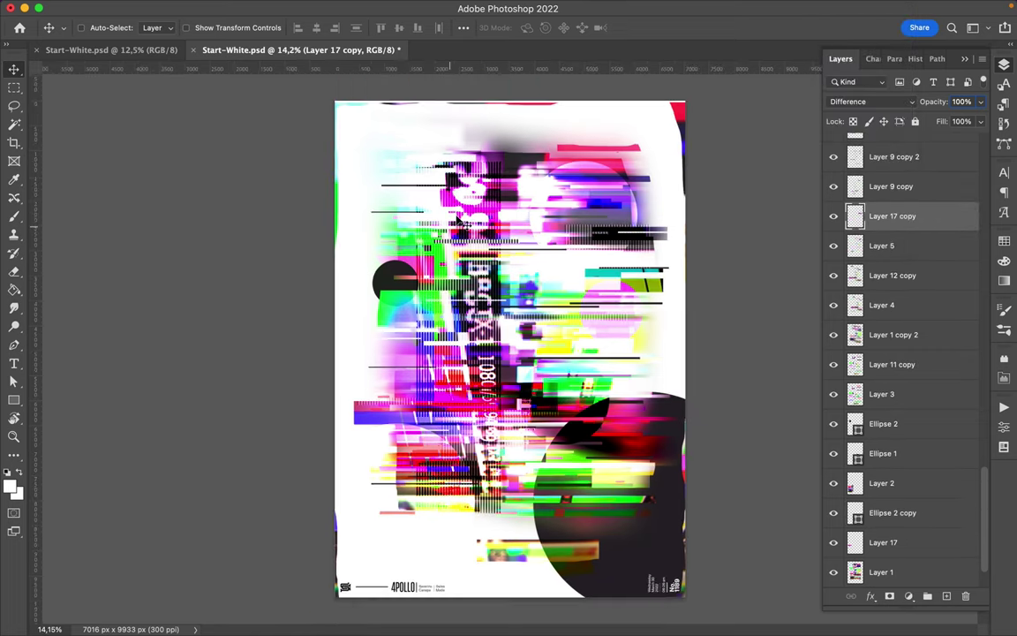
drag(535, 107, 536, 104)
click(541, 108)
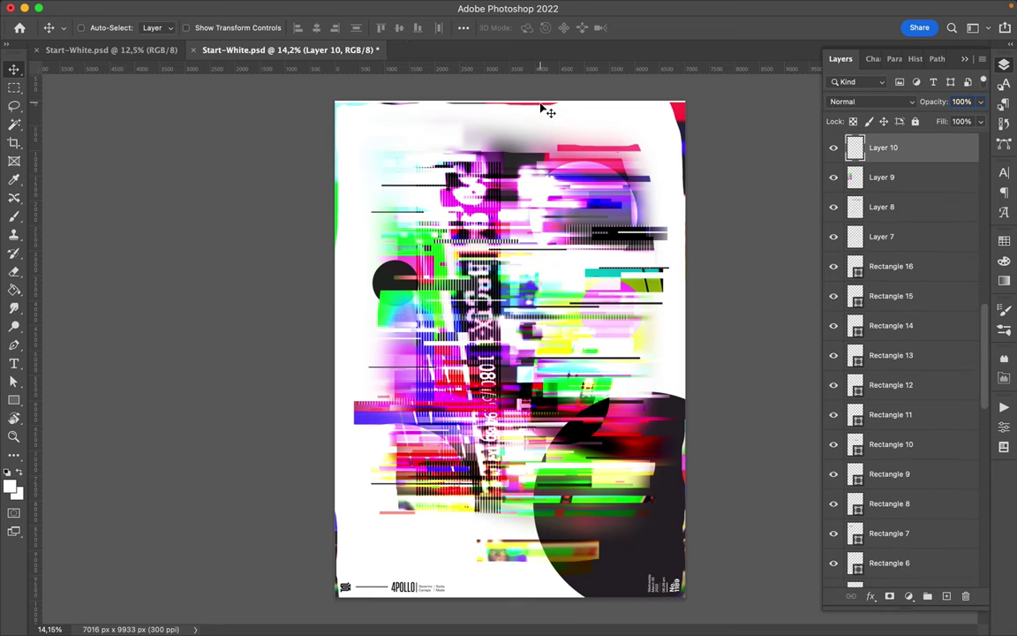
key(ctrl+j)
key(ctrl+j)
key(ctrl+j)
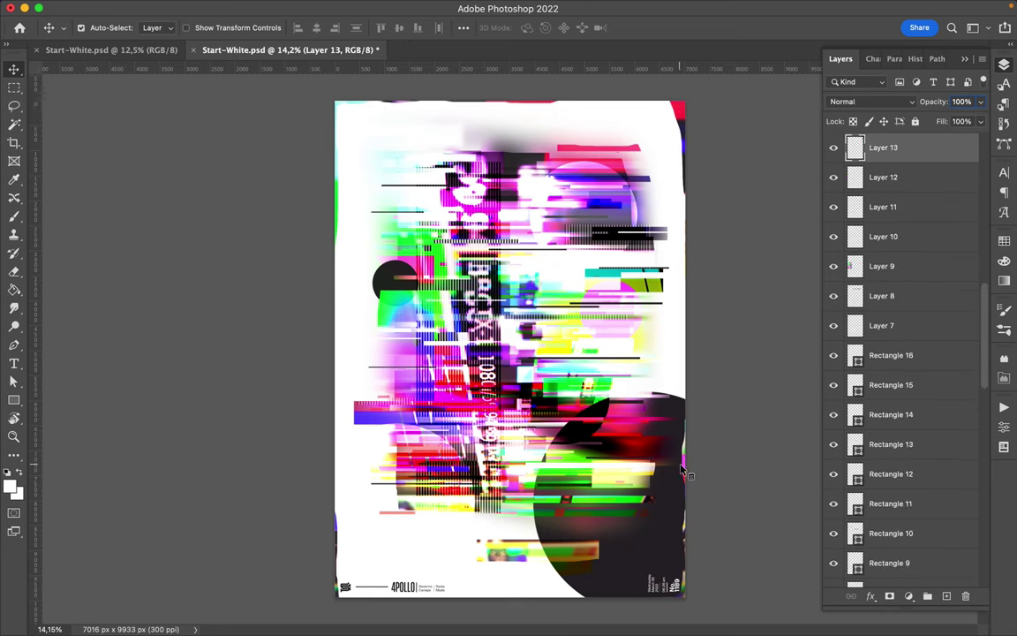
key(alt+bracketleft)
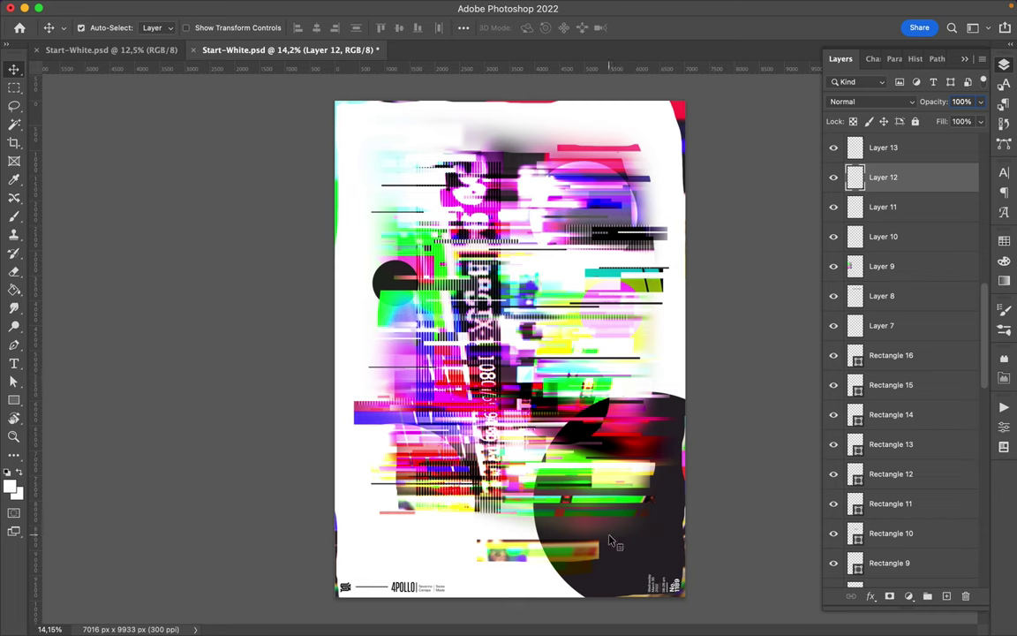
Step: Copy another thin strip of Layer 1 to a Pin Light layer and shift it sideways
scroll(923, 345, down, 10)
scroll(910, 398, down, 10)
click(892, 512)
key(m)
drag(377, 445, 491, 452)
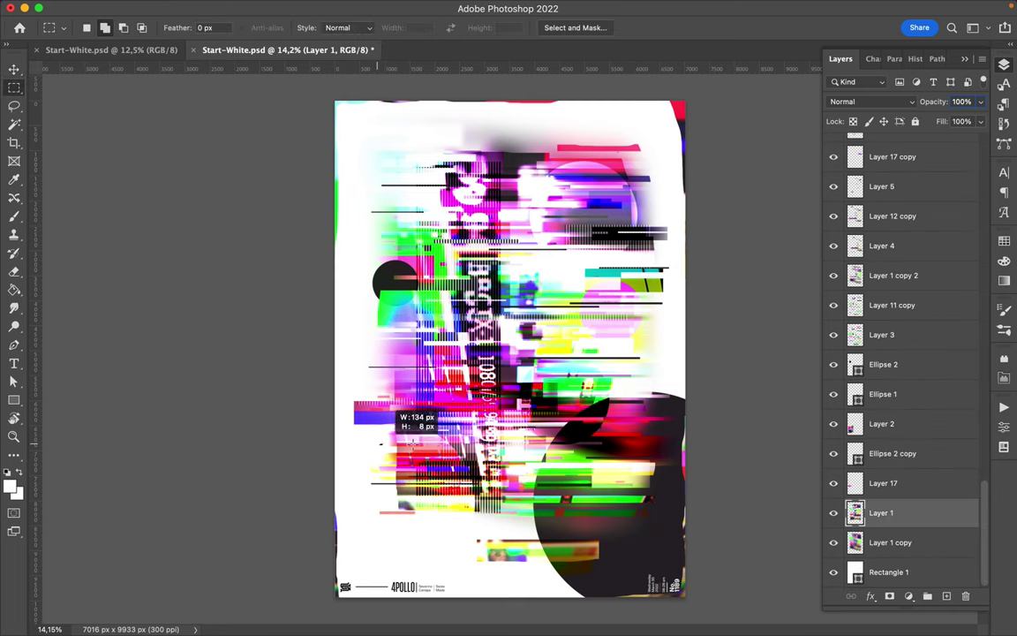
key(ctrl+j)
key(v)
click(870, 101)
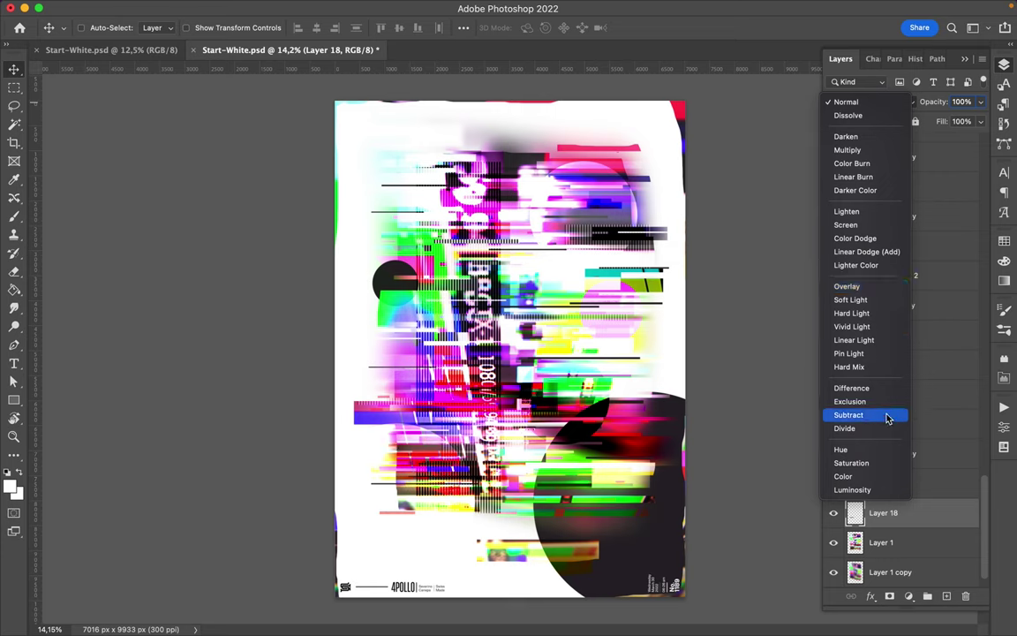
click(850, 353)
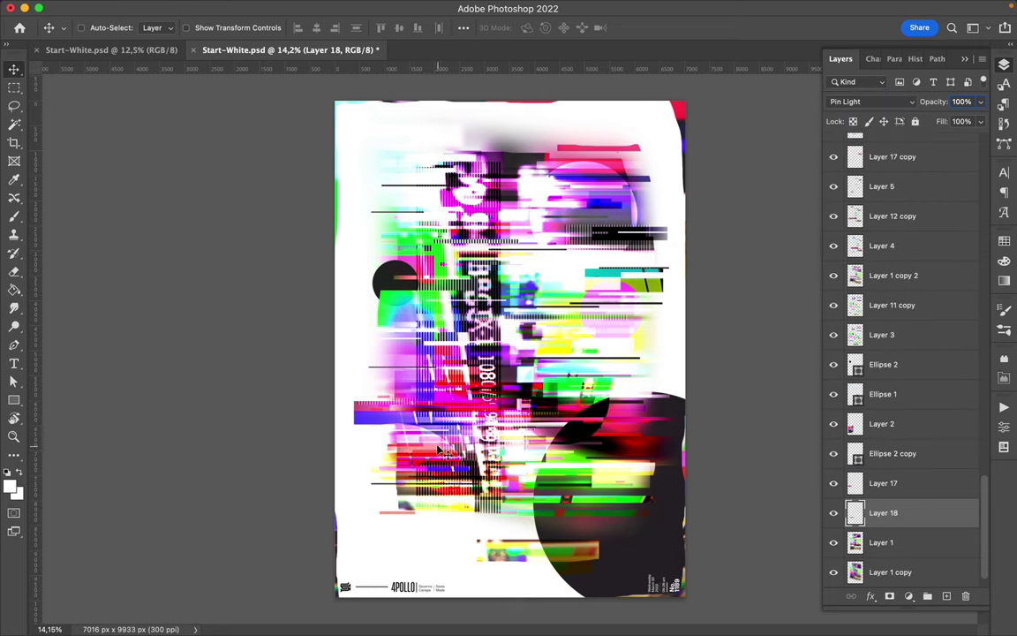
drag(420, 451, 436, 452)
scroll(634, 281, up, 2)
key(u)
click(447, 390)
Step: Draw a large cyan circle, enlarge it to about 7382 px and reposition it on the poster
click(44, 413)
alt+click(374, 164)
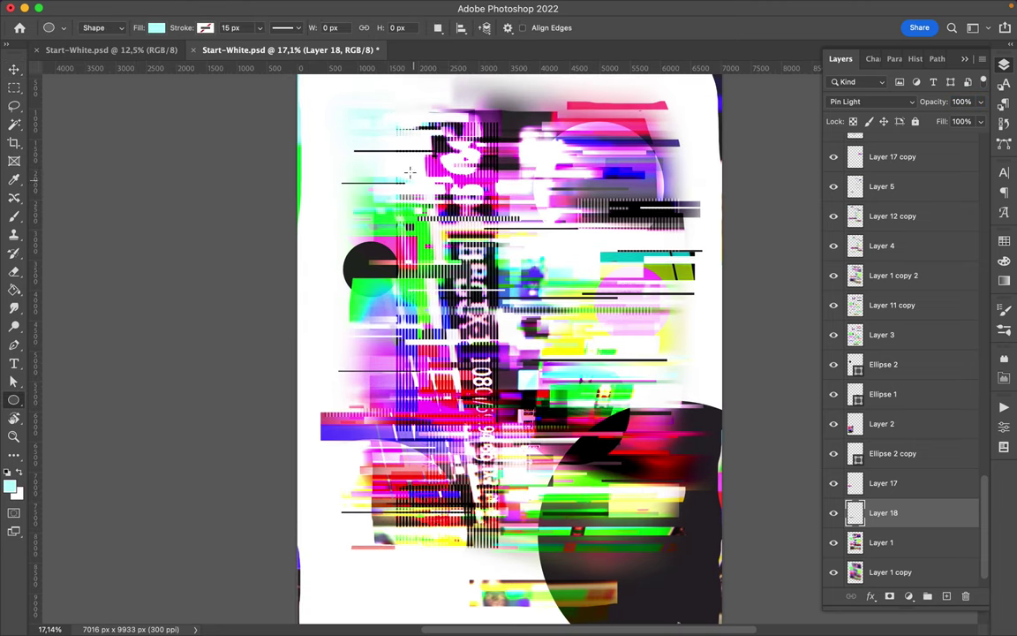
scroll(398, 160, down, 2)
drag(405, 178, 512, 285)
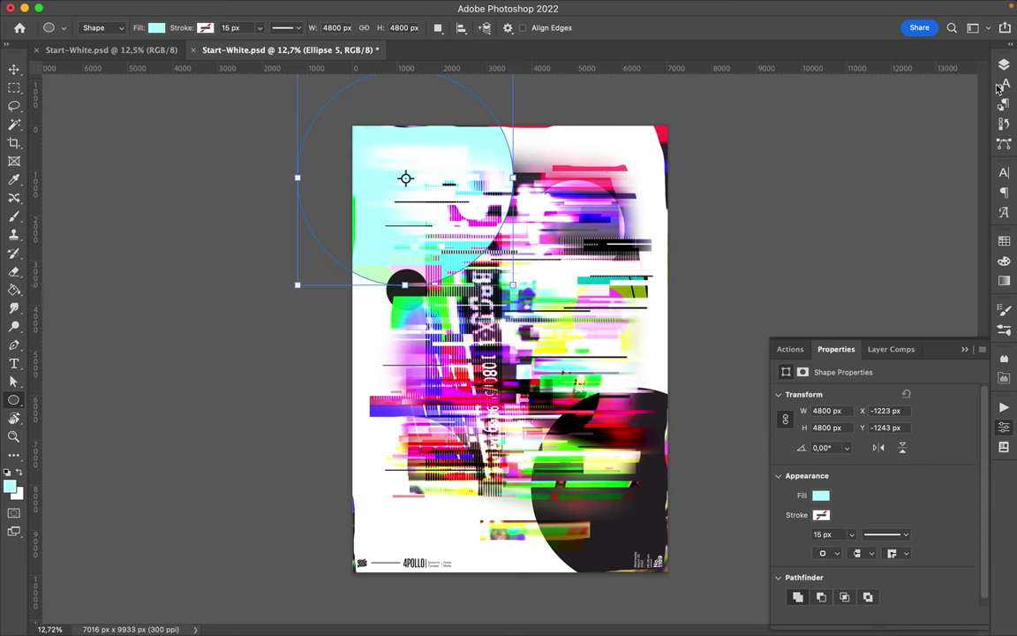
mouse_move(887, 453)
mouse_down()
mouse_move(874, 527)
mouse_move(856, 558)
mouse_up()
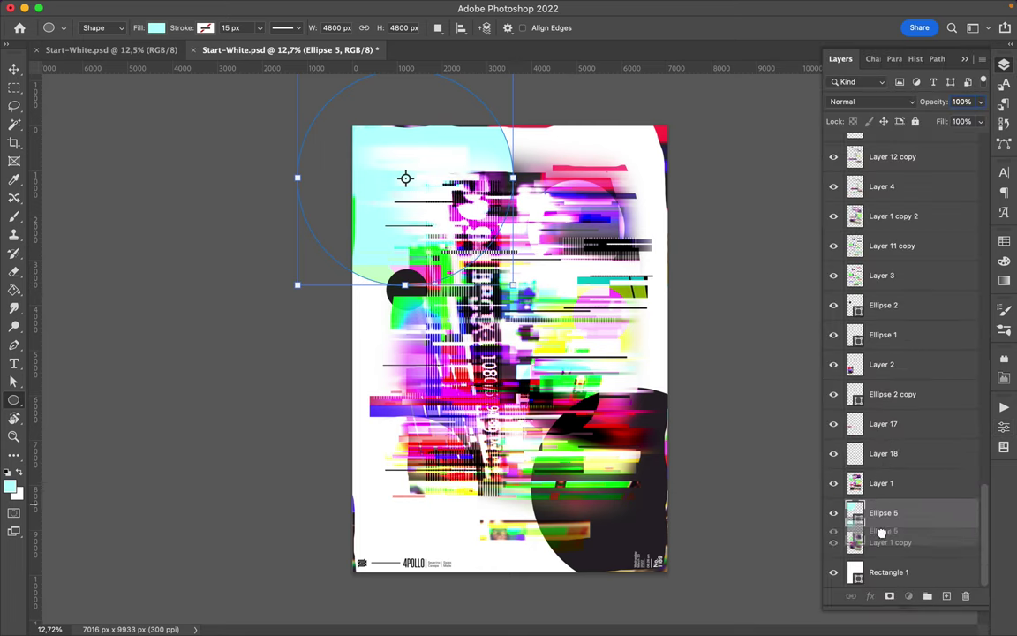
drag(512, 284, 628, 402)
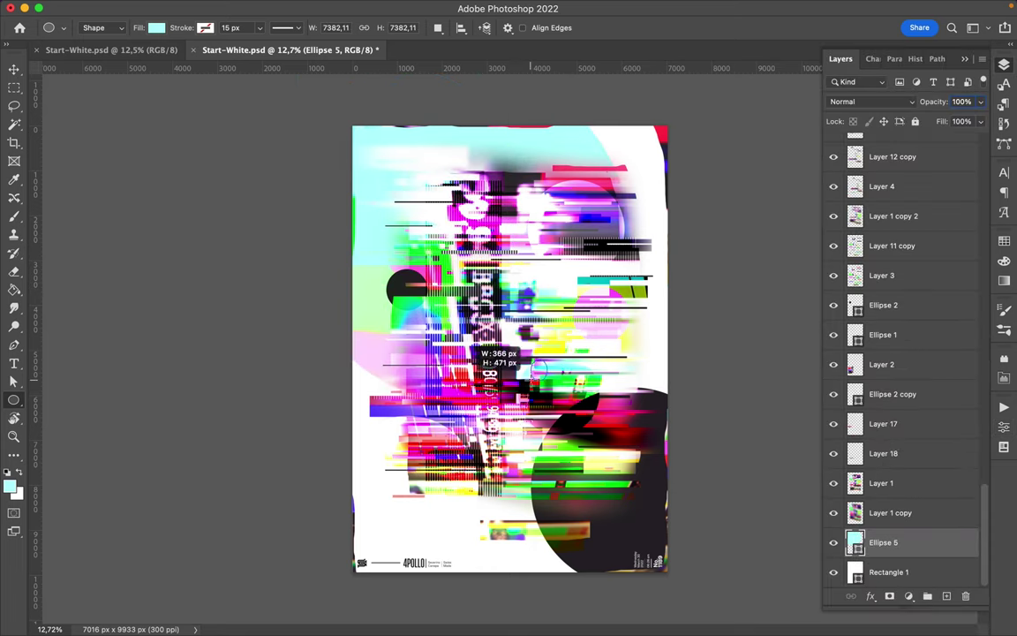
key(v)
drag(483, 357, 523, 362)
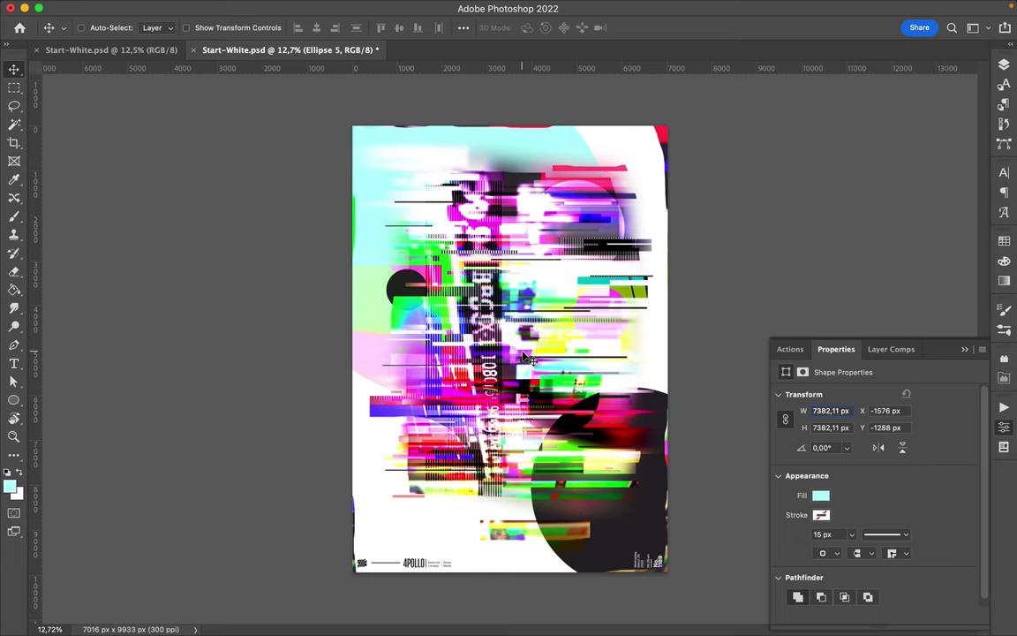
scroll(530, 274, up, 2)
Step: Draw a circle near the poster centre and stack Ellipse 6 just above Layer 16
key(u)
drag(556, 257, 653, 362)
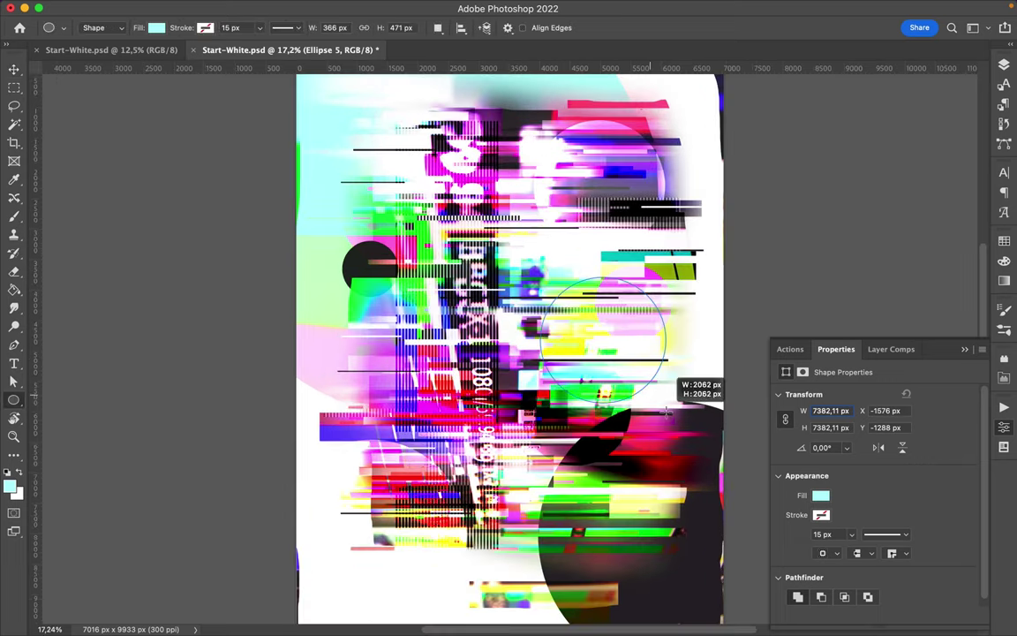
key(v)
click(1004, 65)
drag(935, 549, 929, 481)
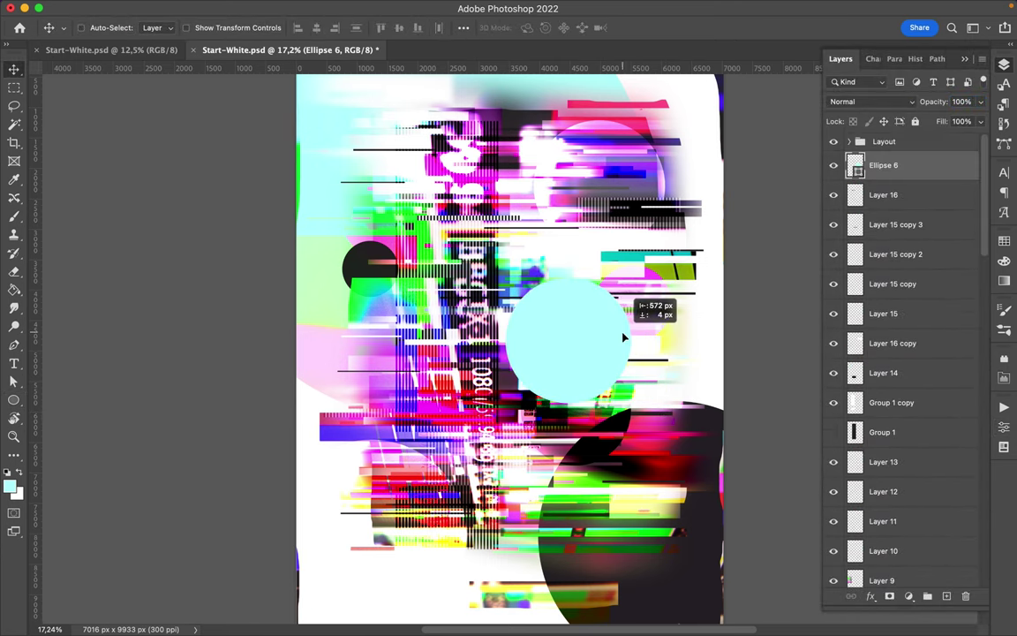
Step: Set Ellipse 6 to Difference blending and shrink it toward its top-left corner
click(870, 101)
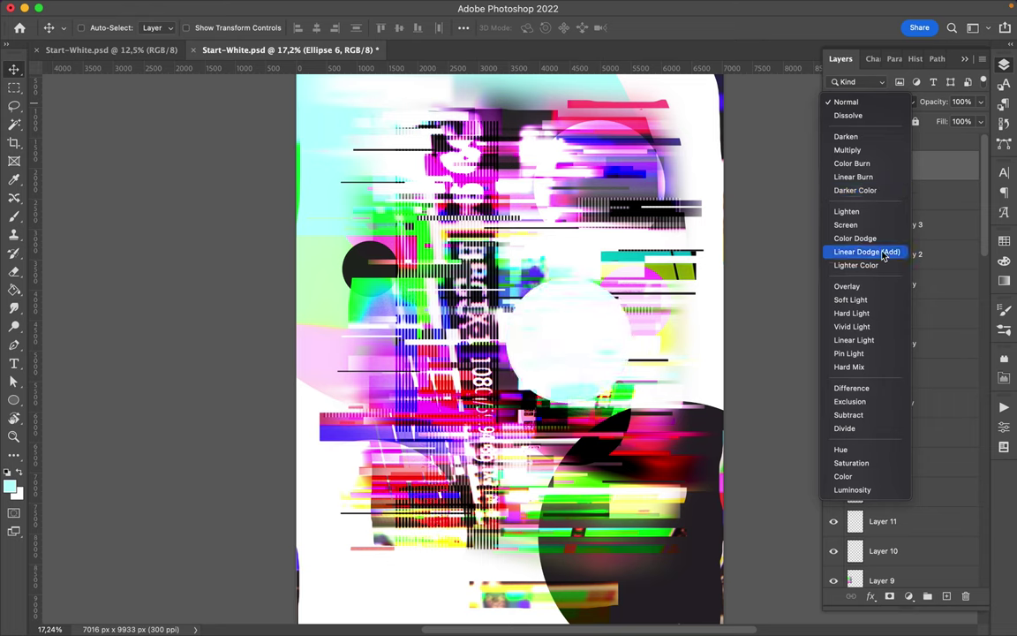
click(887, 389)
drag(643, 351, 625, 353)
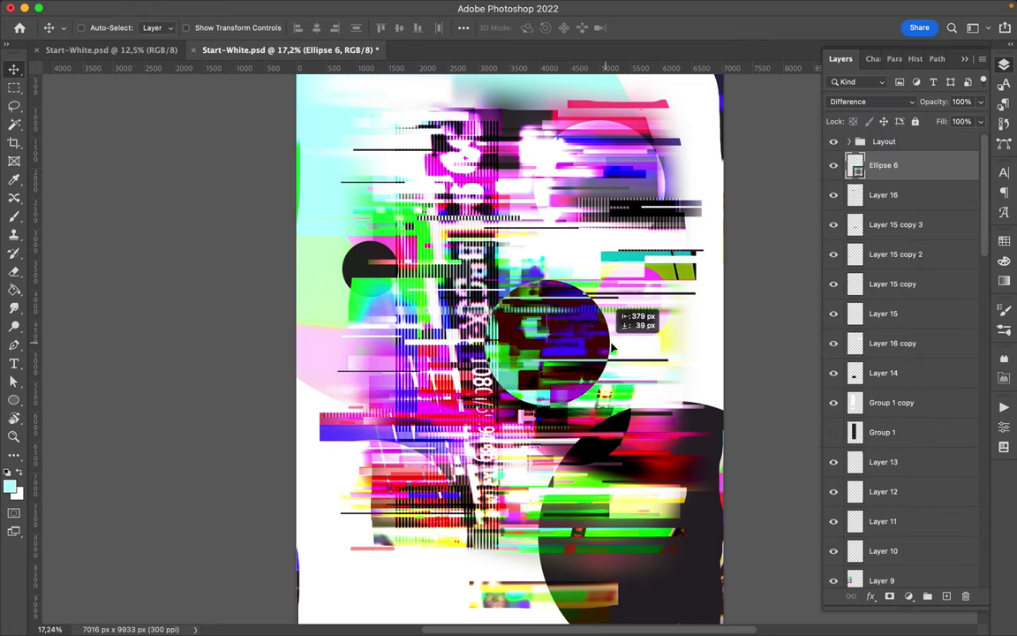
key(ctrl+t)
mouse_move(621, 406)
mouse_down()
mouse_move(535, 329)
mouse_move(512, 329)
mouse_up()
key(Return)
Step: Convert Ellipse 6 to a Smart Object and apply a Gaussian Blur with an increased radius
click(329, 7)
click(556, 225)
key(Return)
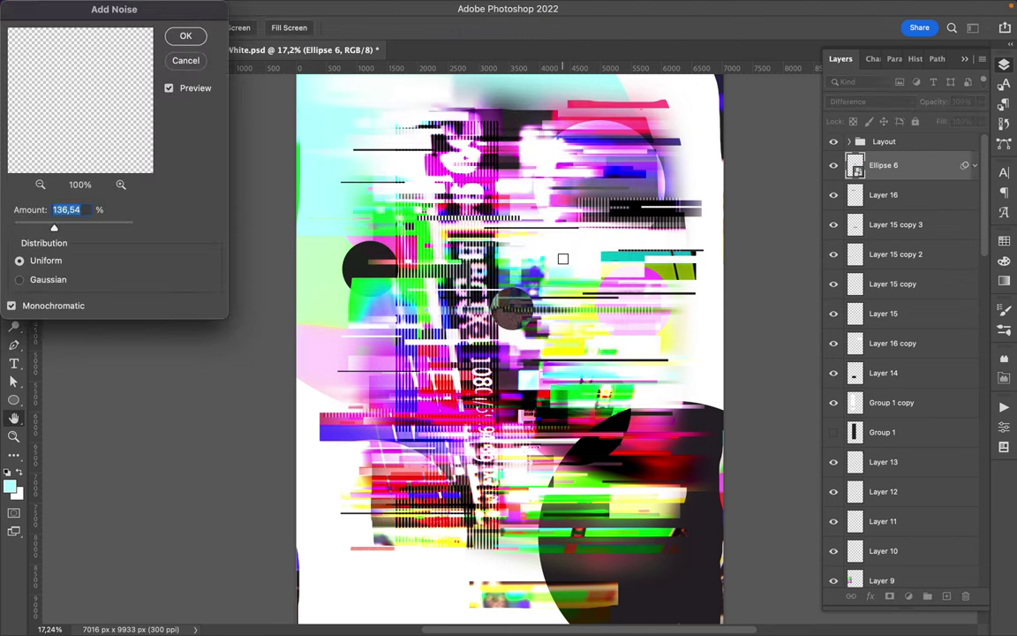
click(187, 62)
click(330, 7)
click(570, 240)
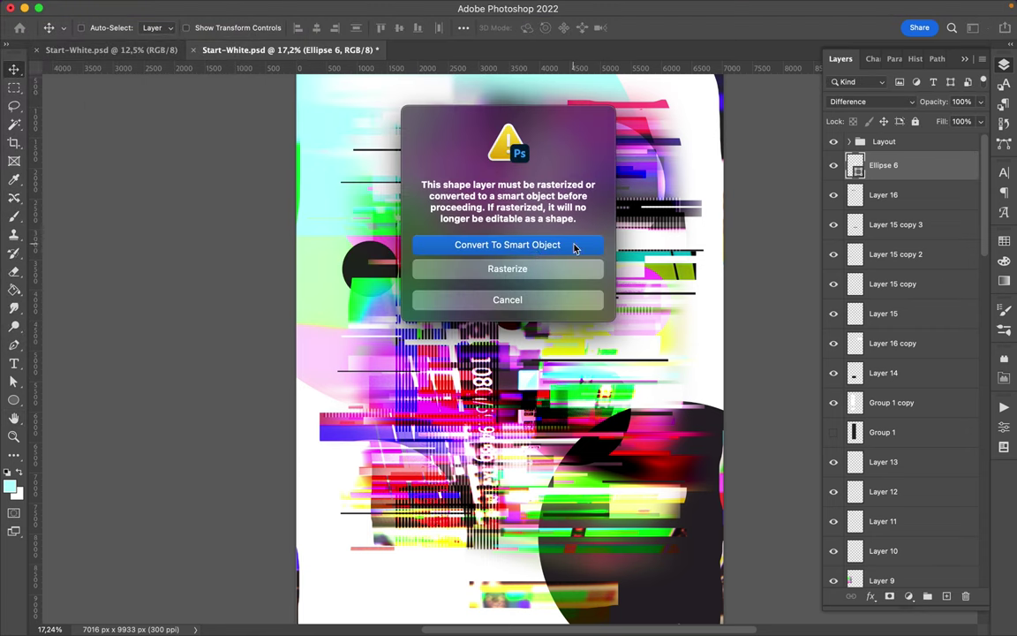
click(532, 247)
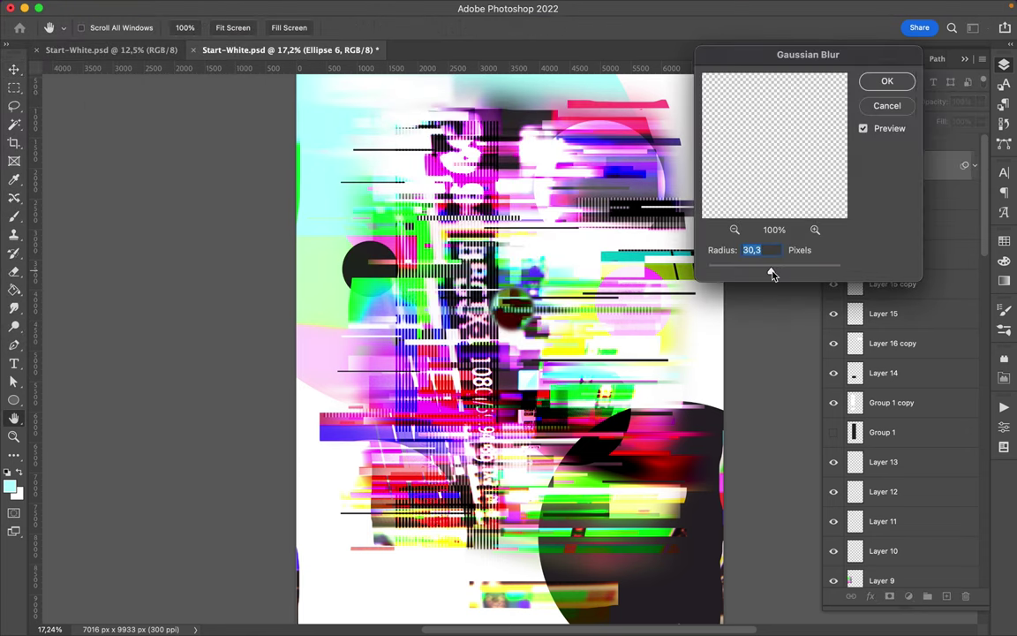
click(786, 272)
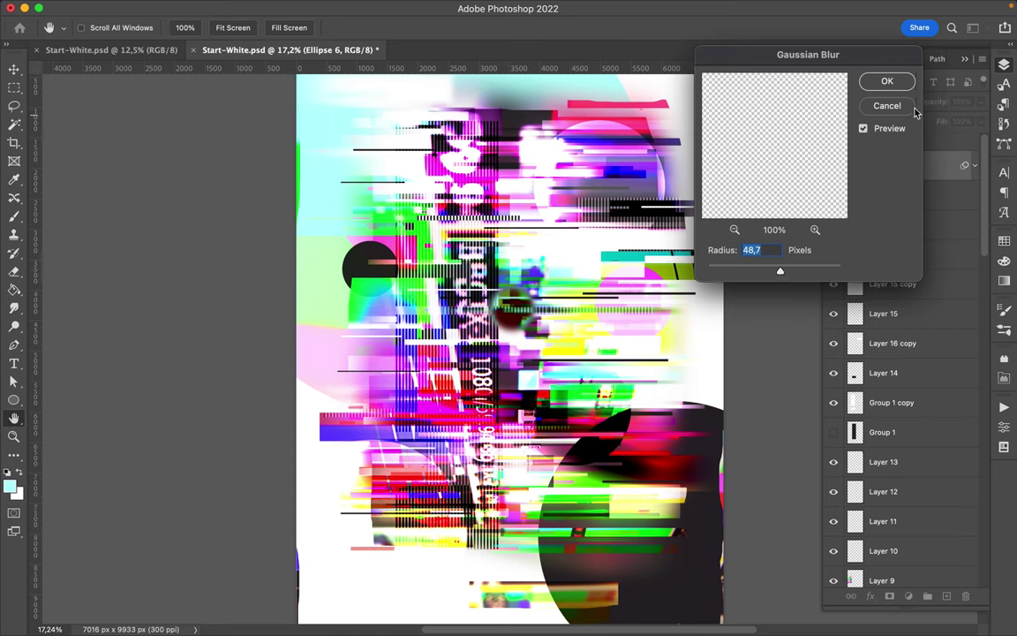
click(896, 83)
mouse_move(511, 292)
mouse_down()
mouse_move(518, 329)
mouse_move(376, 356)
mouse_up()
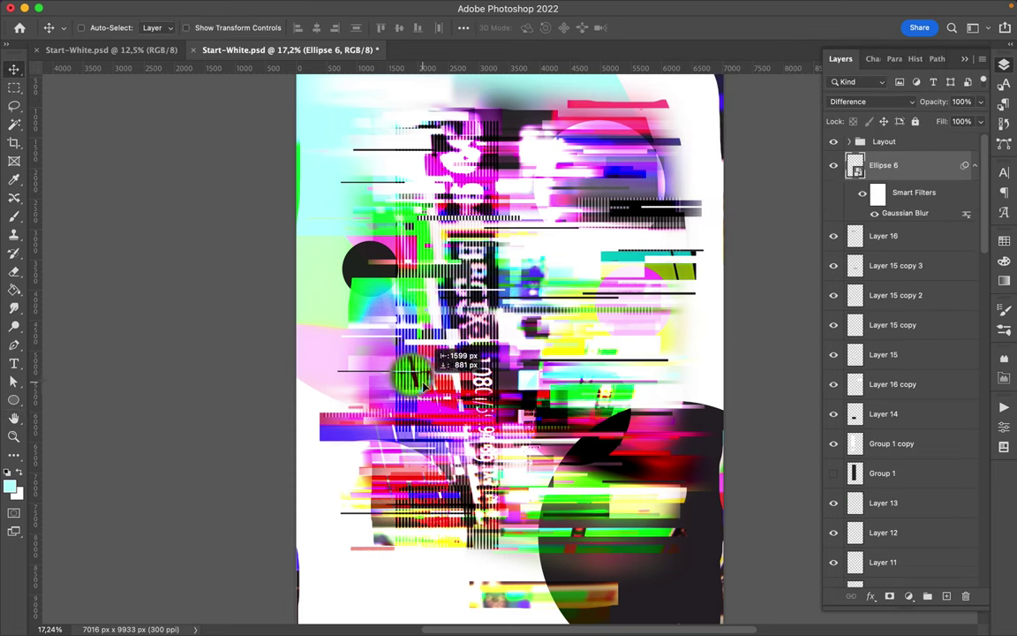
Step: Switch the blurred circle to Divide blend mode and nudge it up and left
click(870, 102)
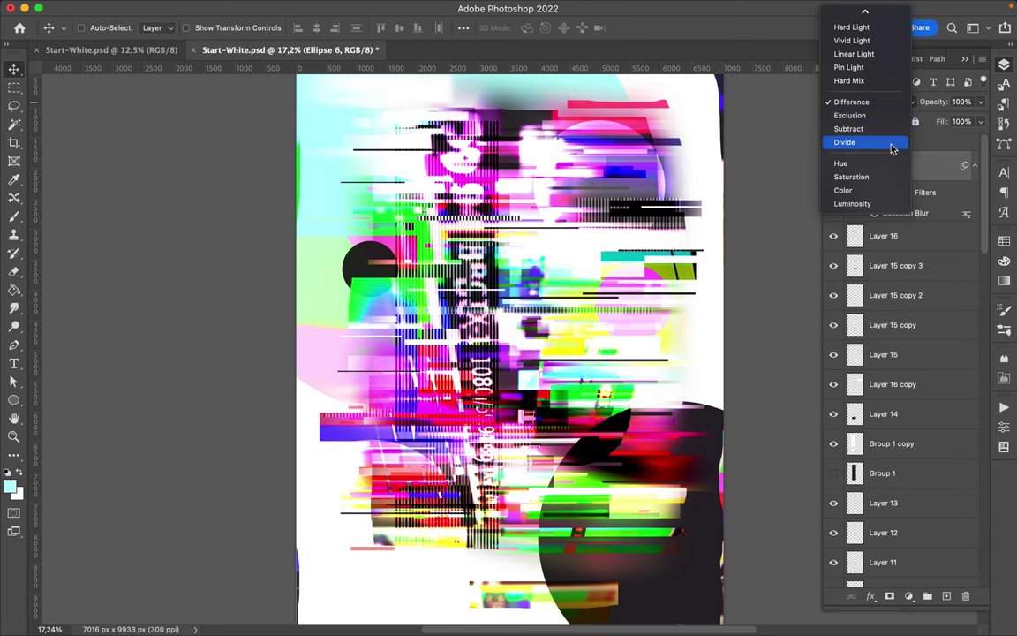
click(891, 148)
drag(408, 385, 402, 378)
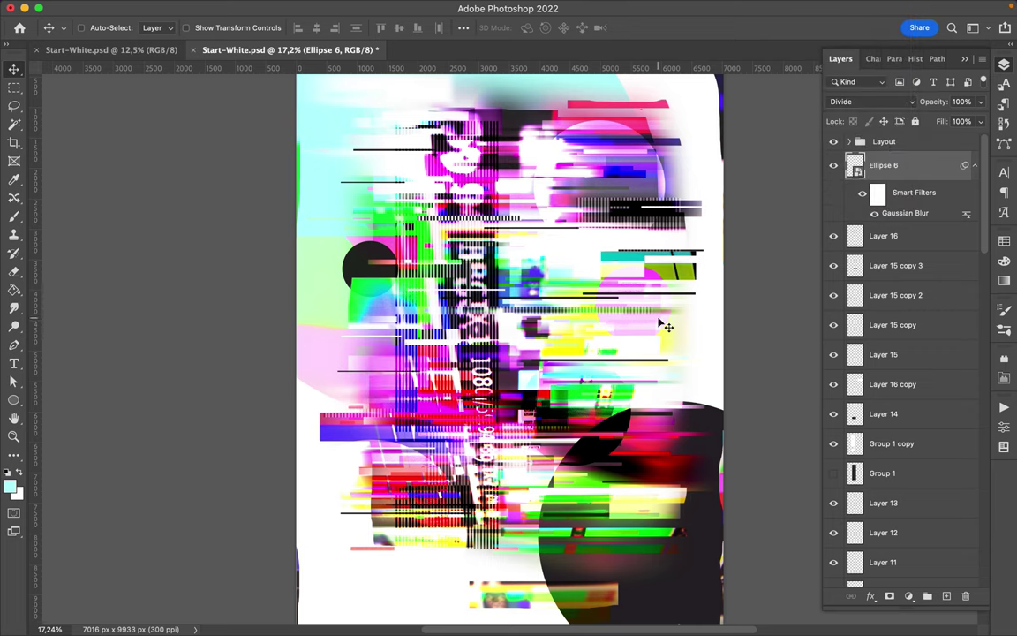
scroll(653, 349, down, 1)
scroll(644, 371, down, 2)
scroll(573, 344, down, 1)
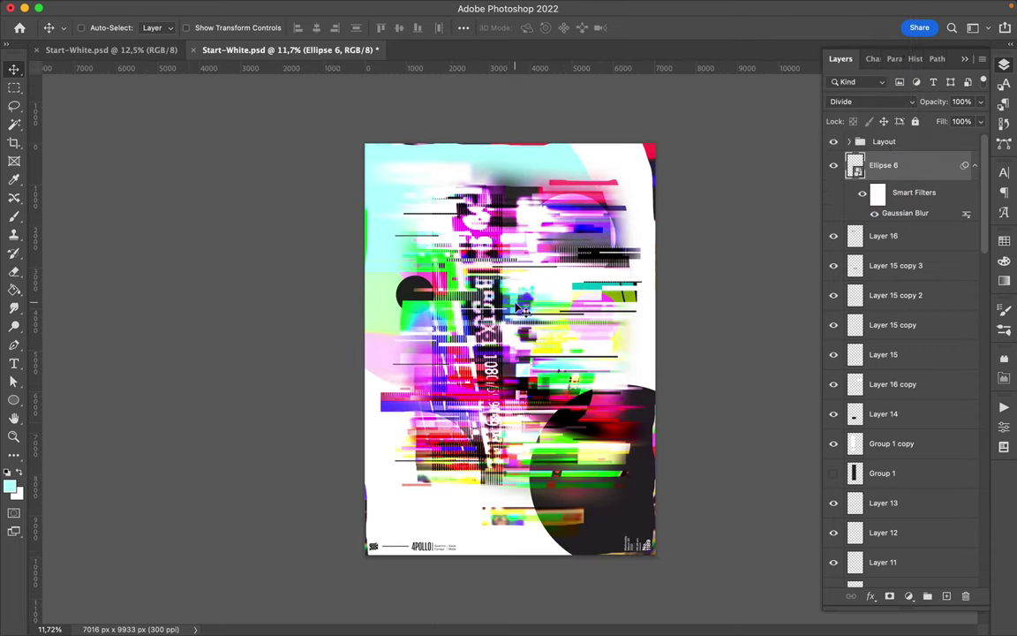
Step: Draw a second ellipse, Ellipse 7, blended with Color Burn and nudge it into place
key(u)
drag(405, 336, 540, 470)
click(874, 102)
click(897, 167)
key(v)
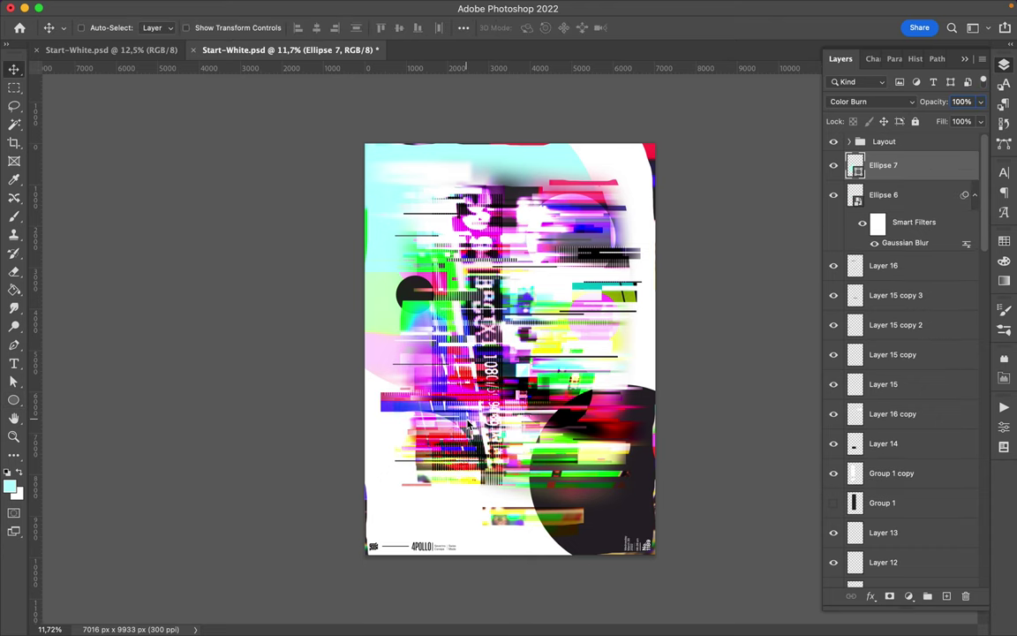
scroll(468, 425, up, 3)
scroll(459, 371, up, 1)
drag(474, 344, 478, 357)
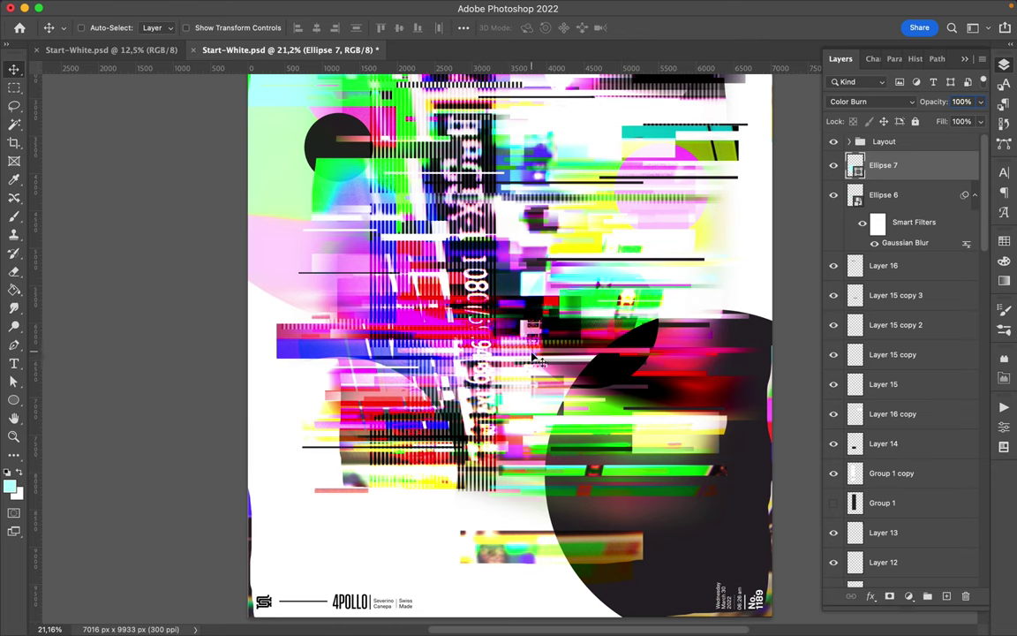
scroll(255, 409, down, 3)
click(261, 416)
click(256, 423)
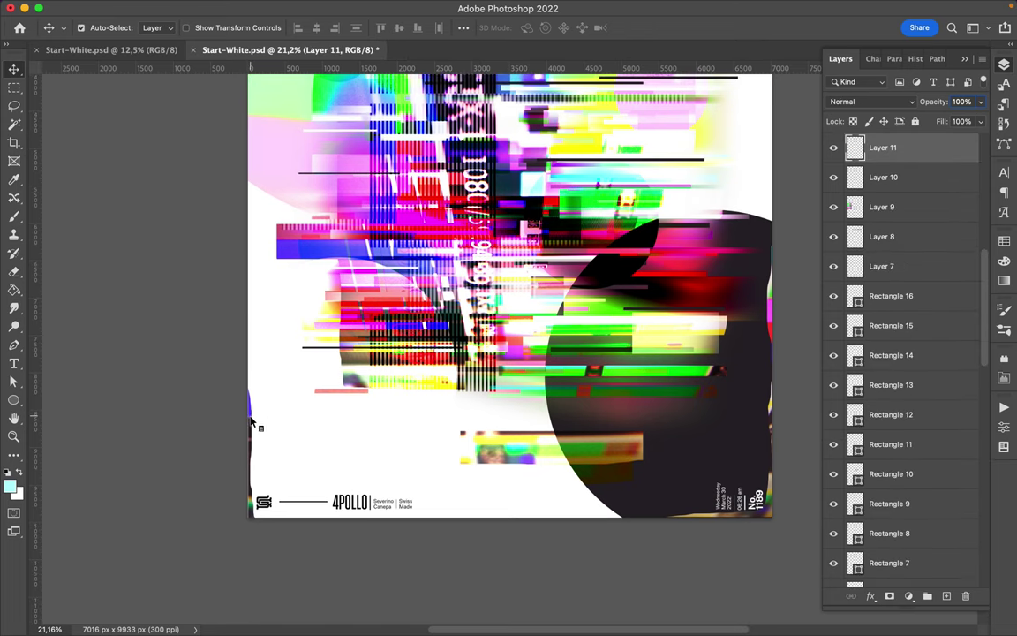
Step: Draw the first thin cyan strips across the middle, top-left edge and upper middle of the poster
scroll(259, 425, down, 2)
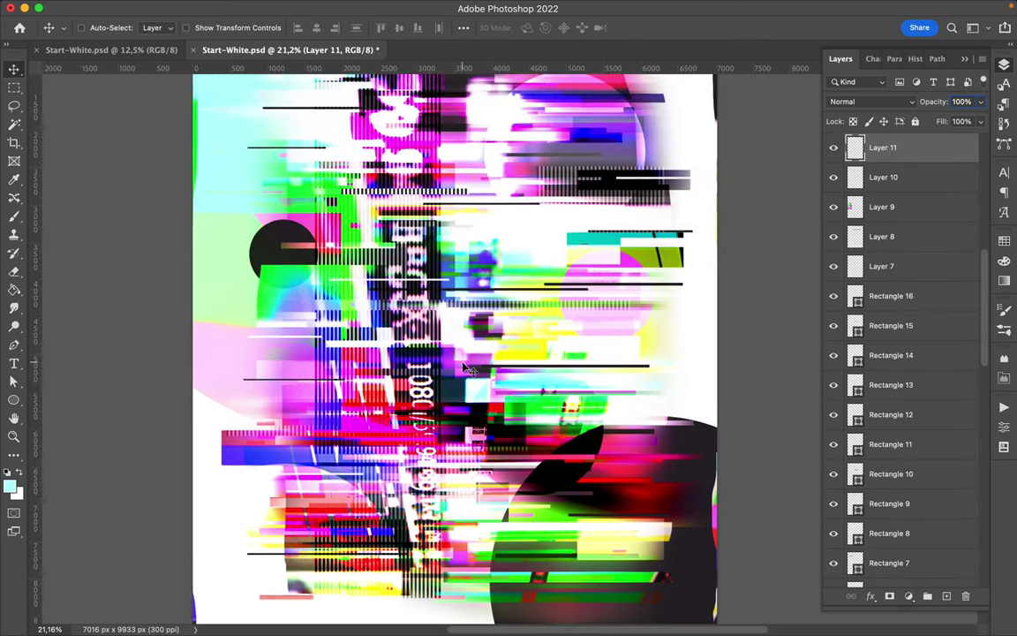
scroll(442, 371, down, 1)
scroll(618, 336, down, 1)
key(u)
drag(318, 340, 369, 344)
drag(435, 340, 494, 311)
key(ctrl+z)
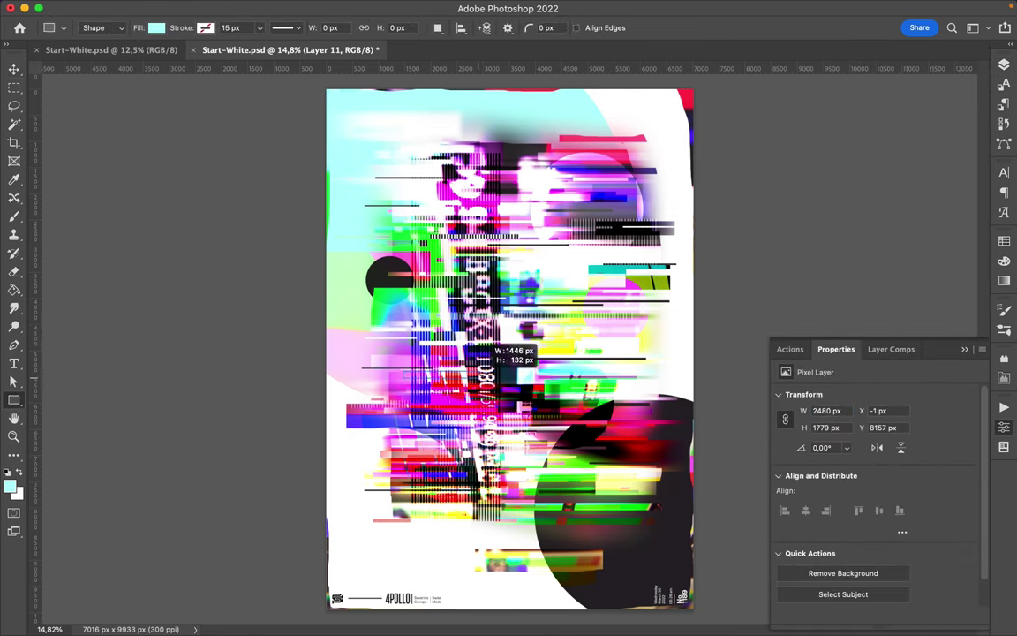
drag(403, 371, 518, 371)
drag(618, 331, 699, 332)
drag(329, 132, 385, 132)
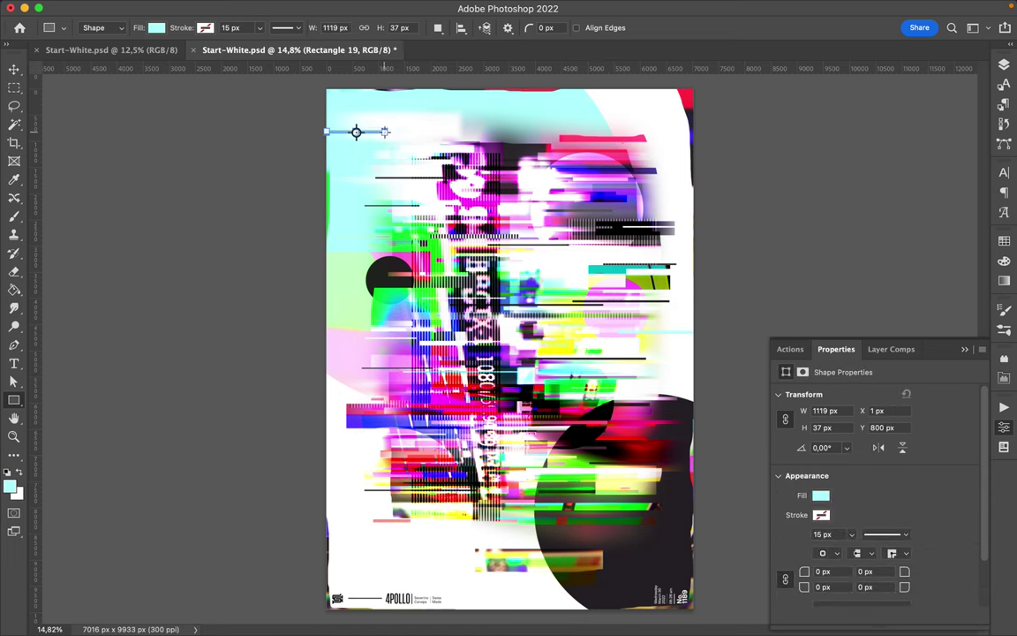
drag(507, 198, 573, 197)
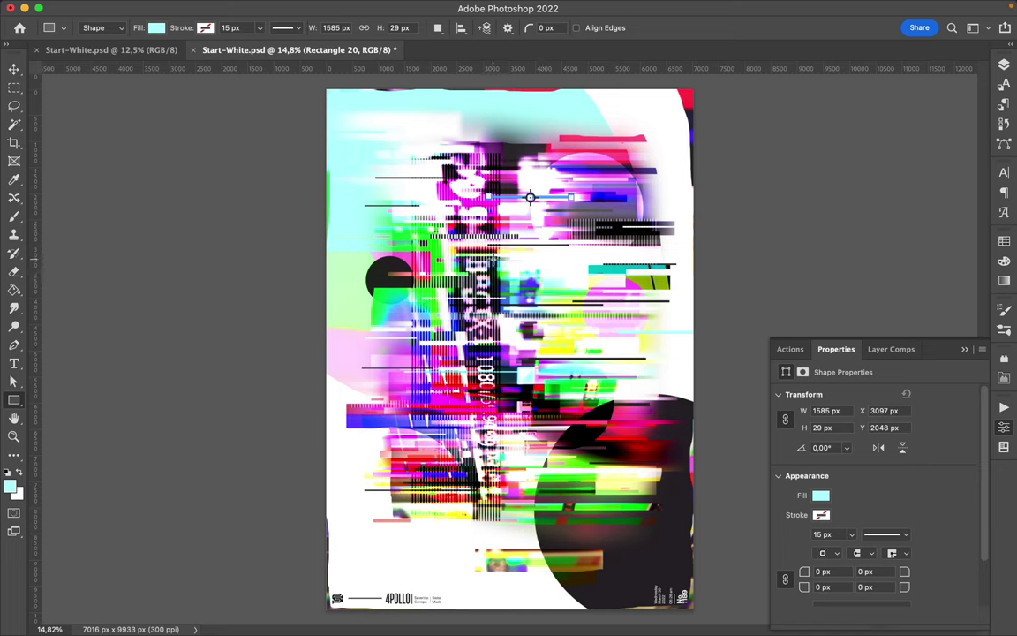
mouse_move(548, 256)
mouse_down()
mouse_move(654, 251)
mouse_move(630, 251)
mouse_up()
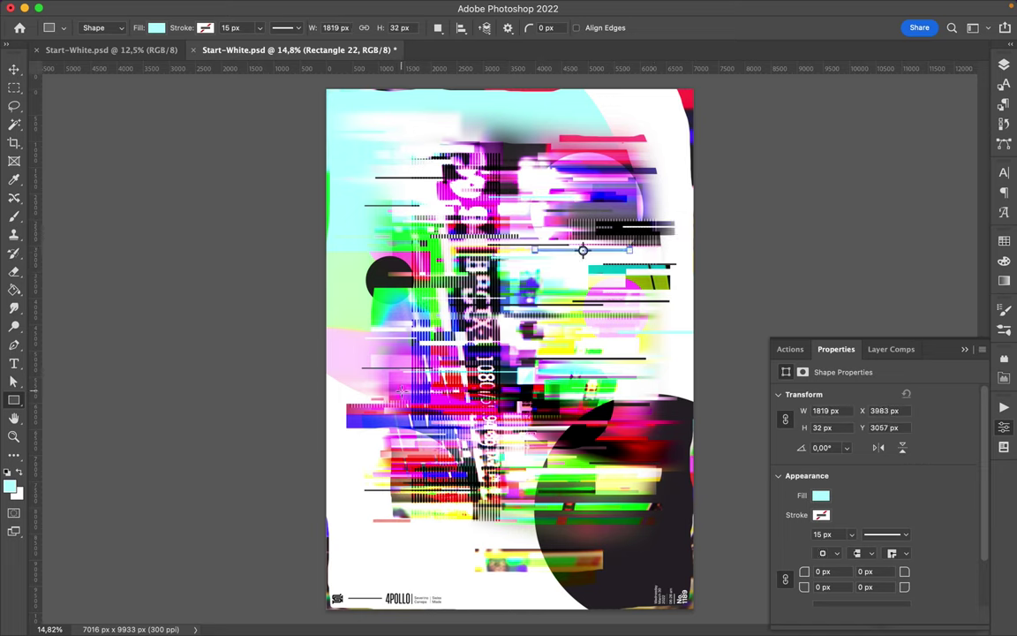
Step: Add more thin cyan strips on the left side, lower right and top right
drag(386, 390, 336, 391)
drag(630, 482, 706, 481)
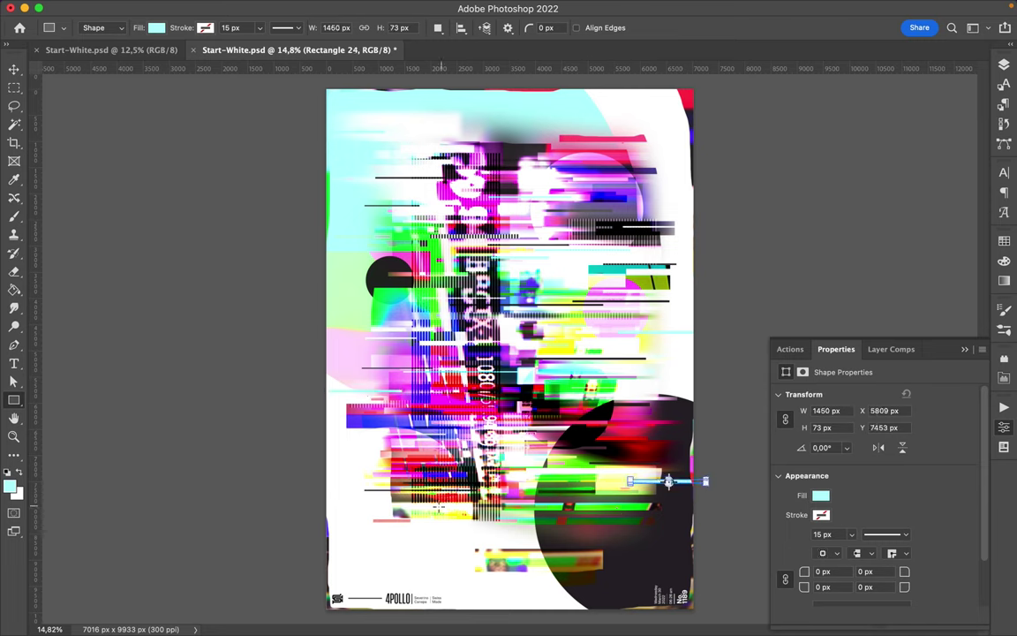
drag(387, 482, 356, 483)
key(m)
drag(631, 211, 680, 206)
key(u)
drag(462, 267, 463, 269)
drag(314, 333, 312, 333)
drag(665, 145, 704, 148)
key(v)
click(676, 133)
click(1004, 64)
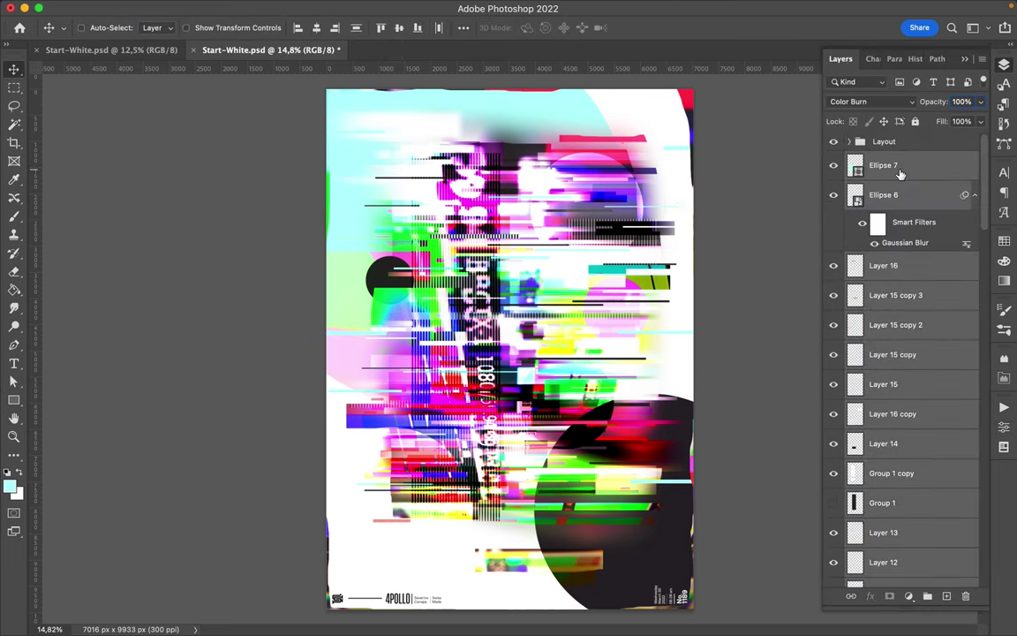
Step: Stamp a merged copy of all visible layers into a new layer and save
key(ctrl+j)
key(ctrl+e)
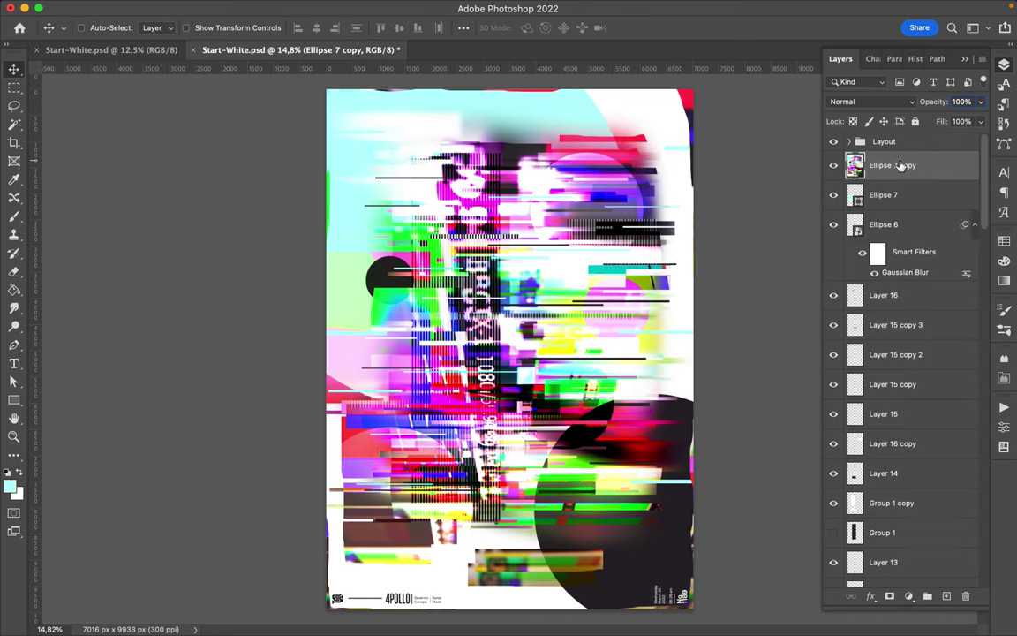
key(ctrl+s)
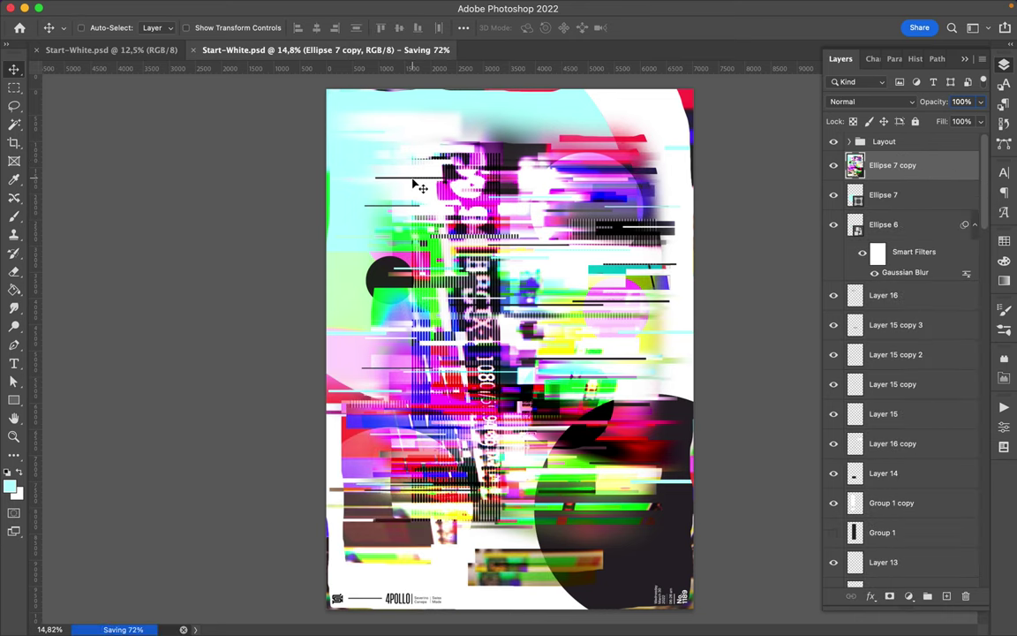
Step: Warp the merged layer with a curved Shear filter and move it above Layer 1 copy
click(330, 7)
mouse_move(340, 241)
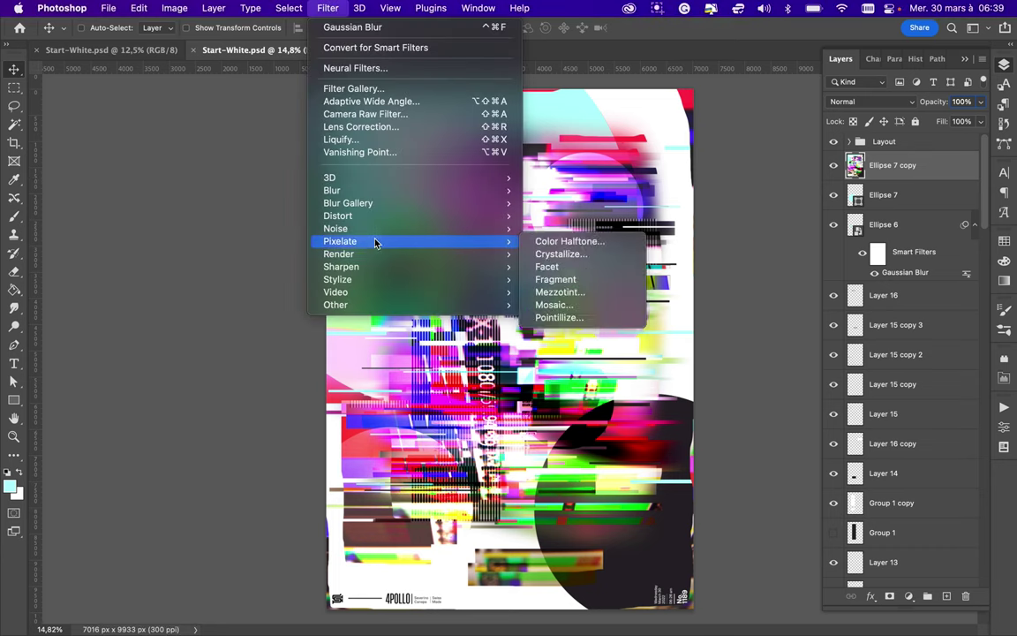
click(610, 267)
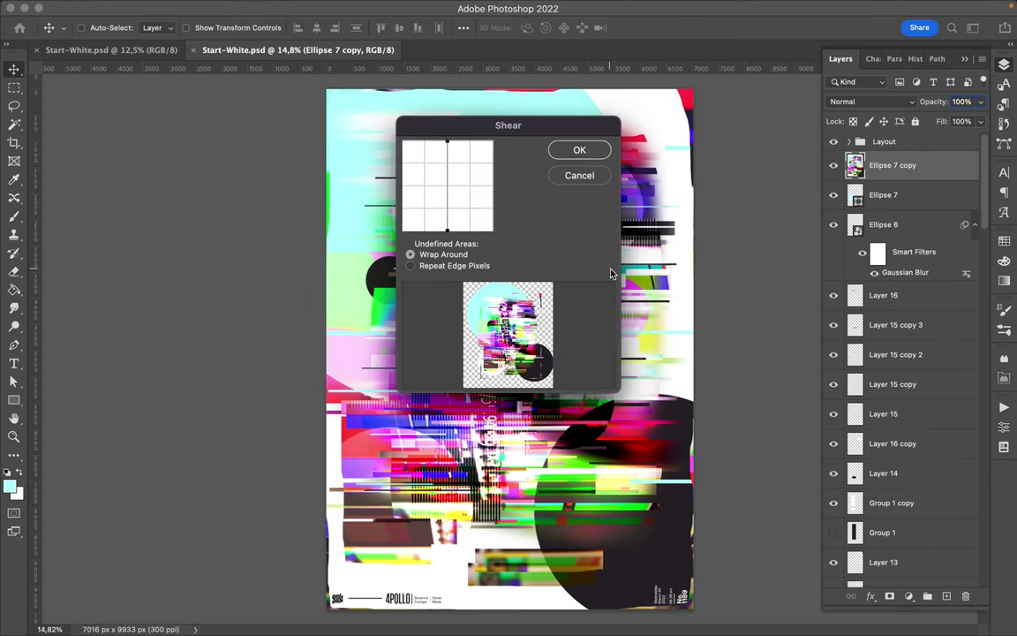
drag(446, 227, 402, 228)
drag(446, 141, 491, 142)
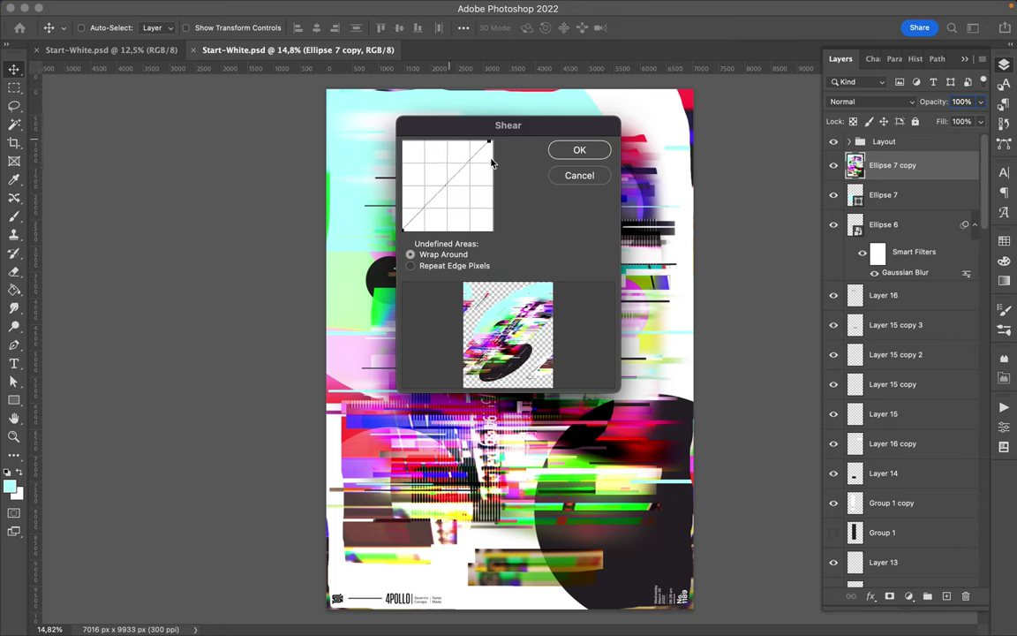
drag(452, 179, 426, 178)
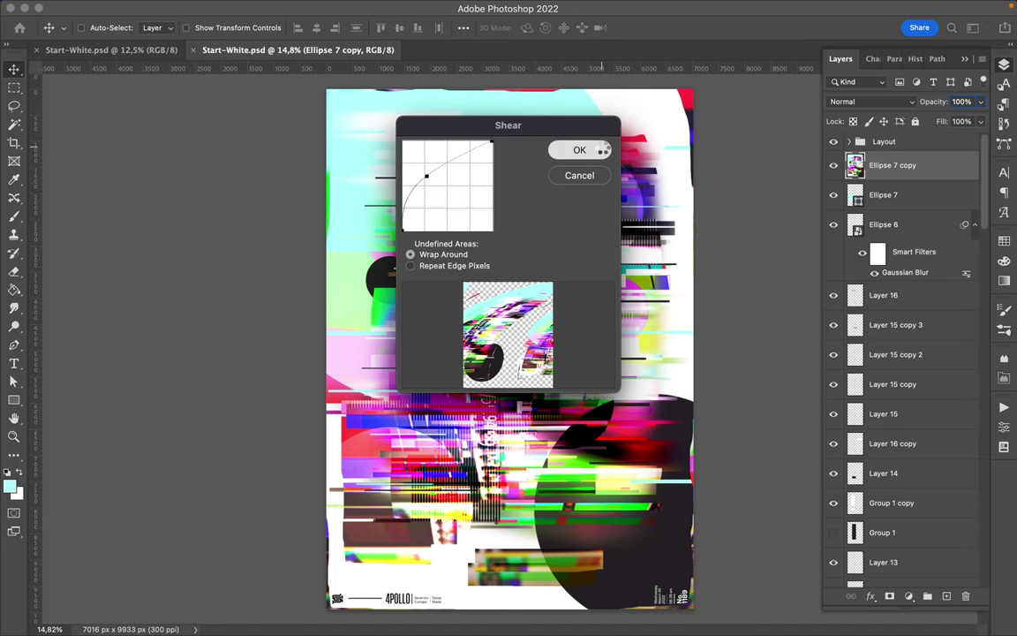
click(603, 150)
drag(892, 166, 926, 500)
click(901, 102)
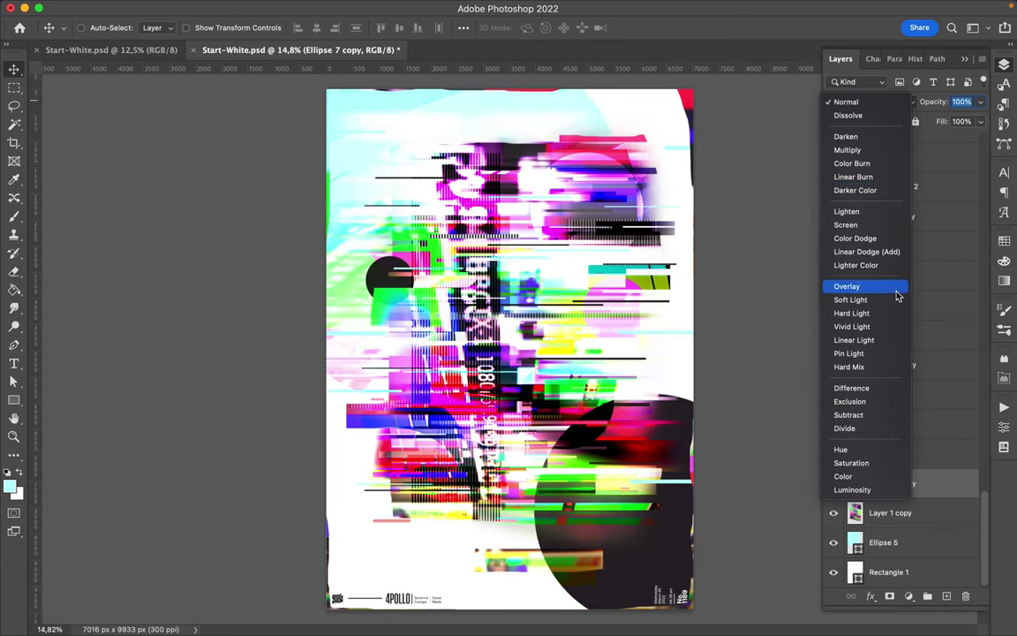
Step: Undo the layer move, then ripple Ellipse 7 copy at Large size, amount 156
key(Escape)
key(super+z)
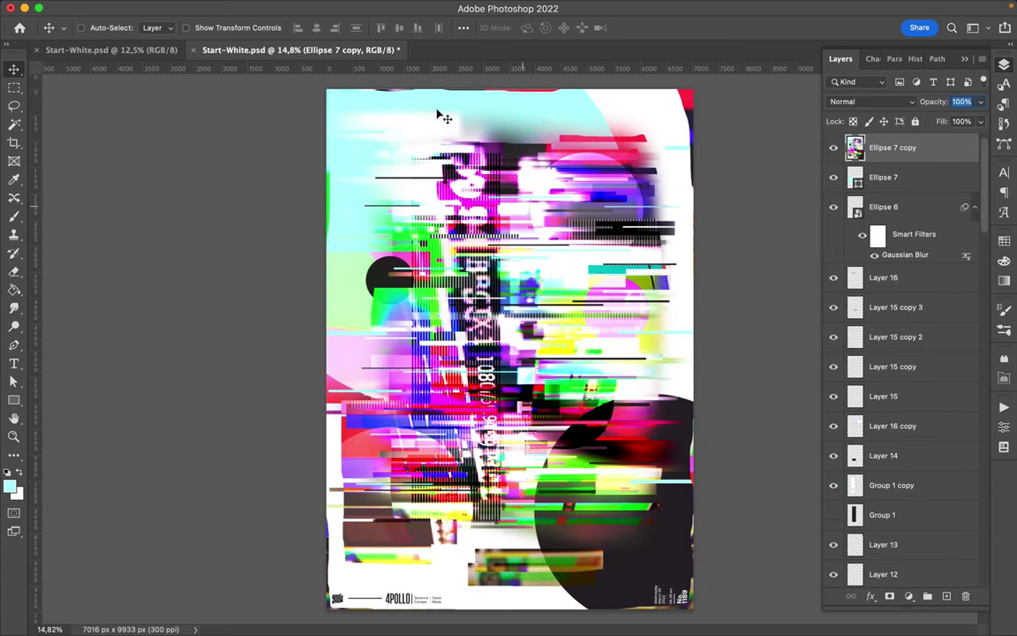
click(328, 8)
mouse_move(337, 215)
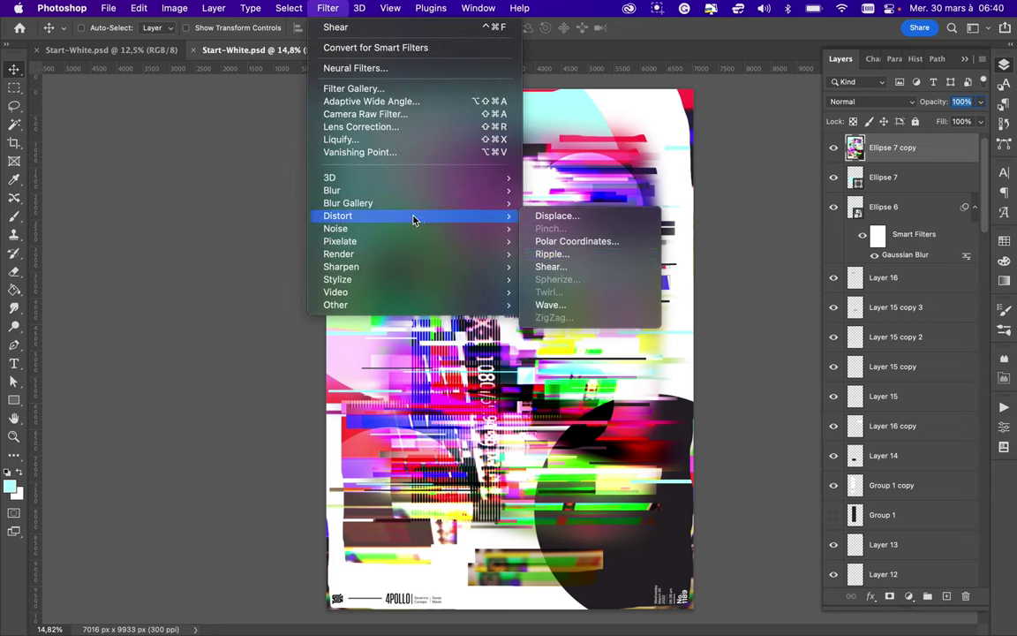
click(574, 256)
click(450, 380)
click(450, 395)
drag(470, 295, 499, 300)
double_click(529, 343)
text(156)
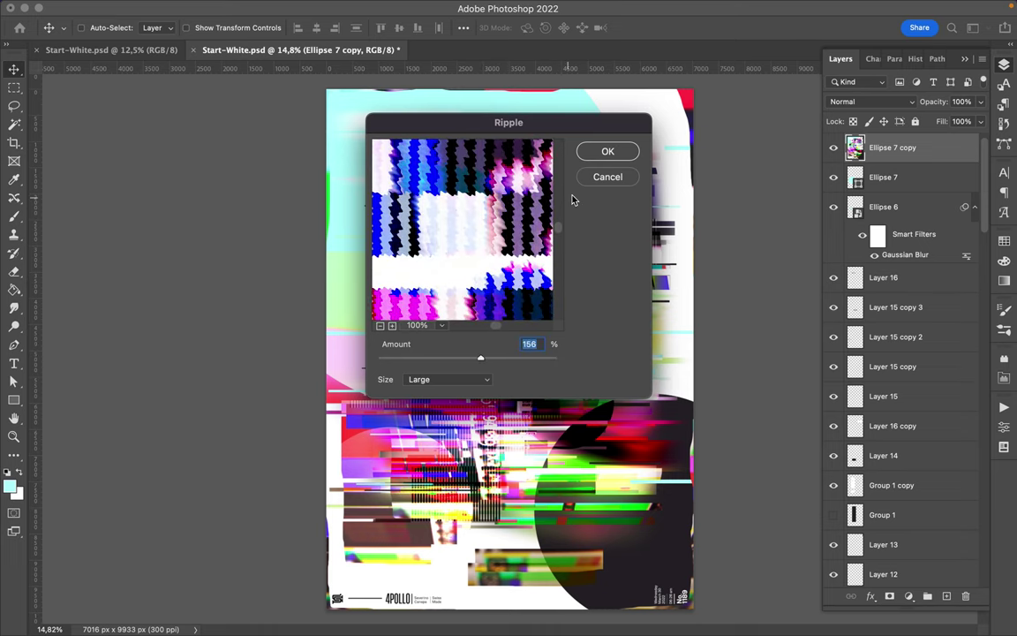
click(608, 152)
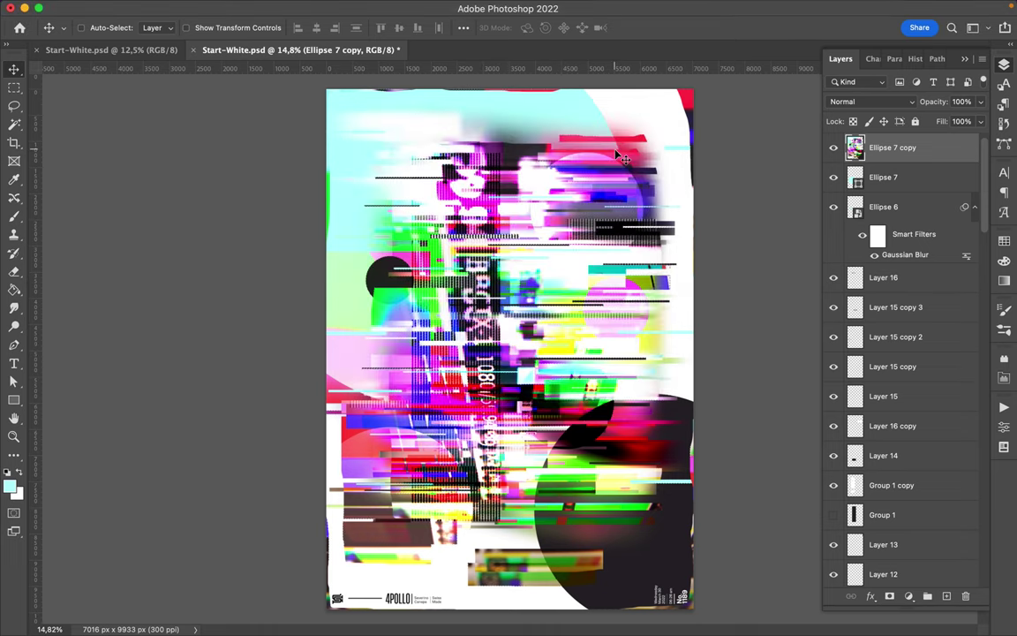
scroll(583, 272, up, 1)
scroll(583, 272, up, 3)
Step: Try Screen and Darker Color blend modes on Ellipse 7 copy
scroll(583, 272, up, 1)
scroll(583, 272, down, 2)
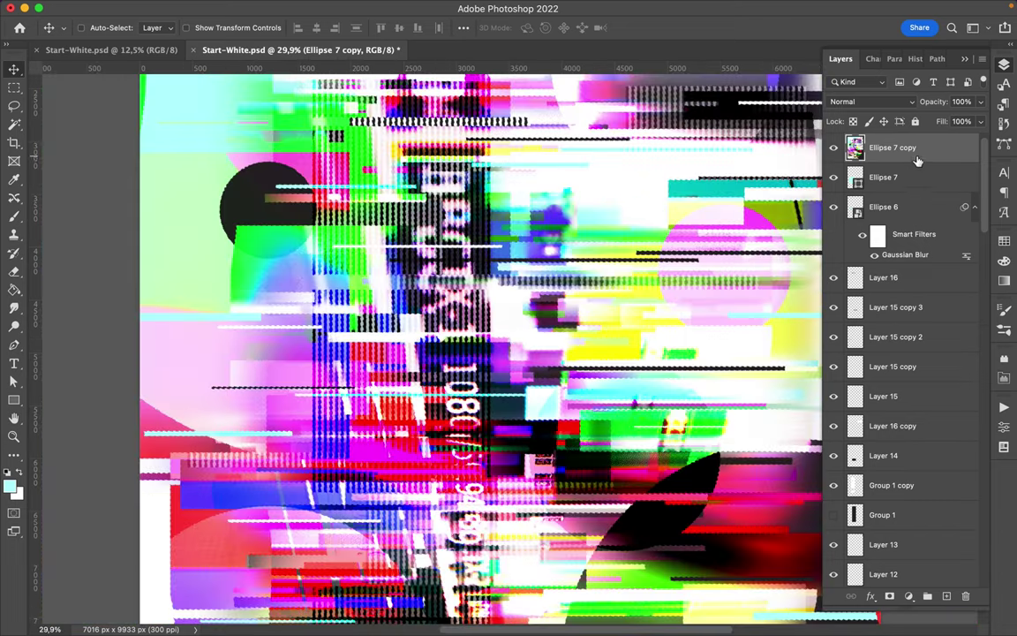
click(874, 102)
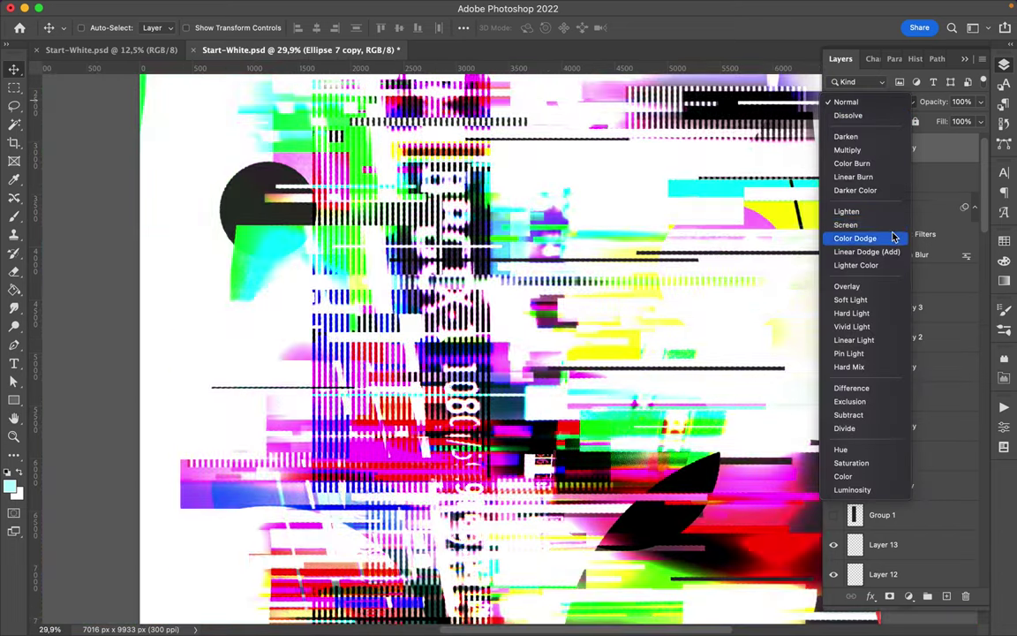
click(845, 224)
scroll(727, 291, down, 3)
click(896, 102)
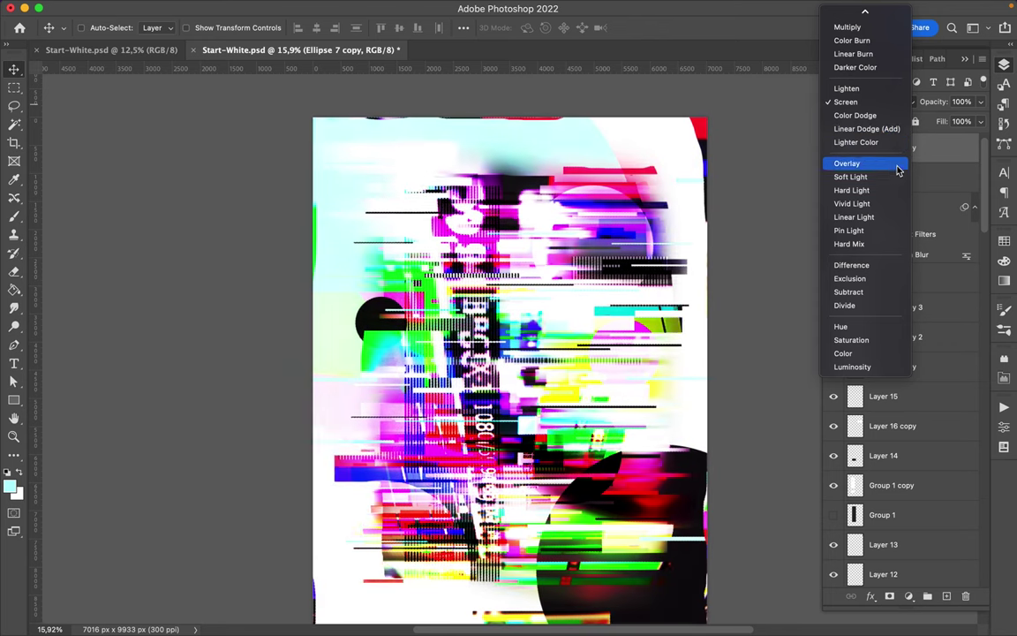
click(855, 68)
Step: Settle on Lighten at 21% fill and duplicate the layer as Ellipse 7 copy 2
scroll(397, 318, up, 10)
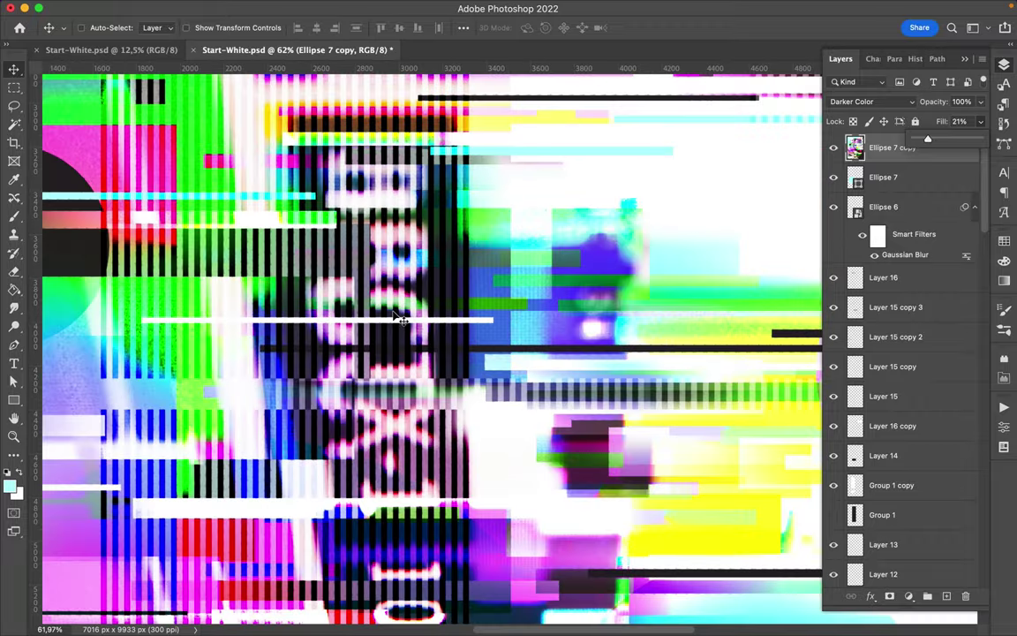
scroll(397, 318, up, 3)
scroll(397, 318, up, 3)
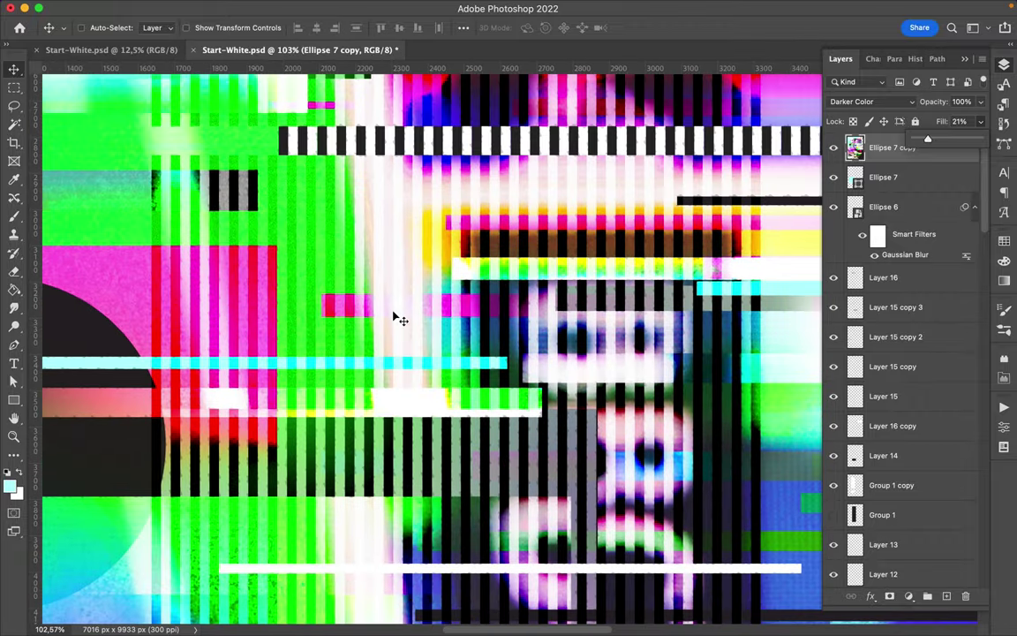
scroll(399, 320, down, 3)
scroll(397, 325, down, 2)
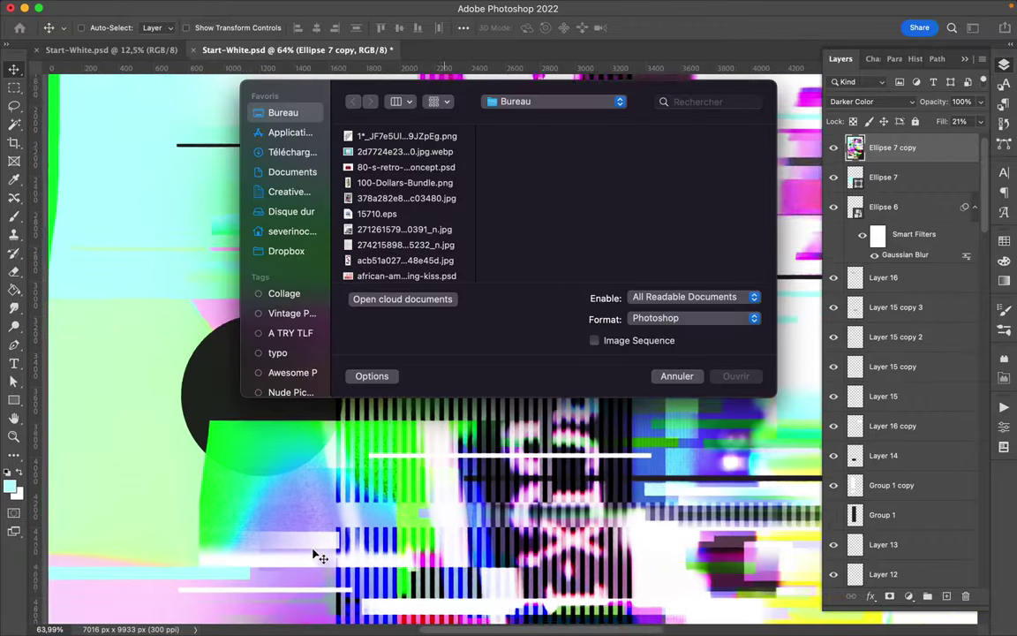
scroll(608, 436, down, 3)
key(shift+plus)
key(ctrl+0)
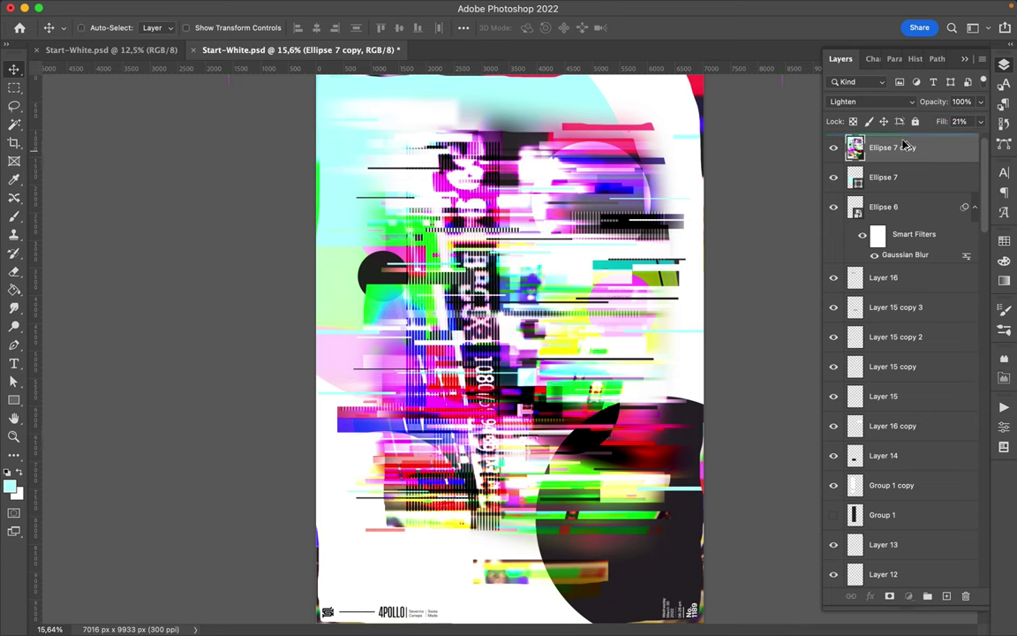
key(ctrl+j)
key(shift+0)
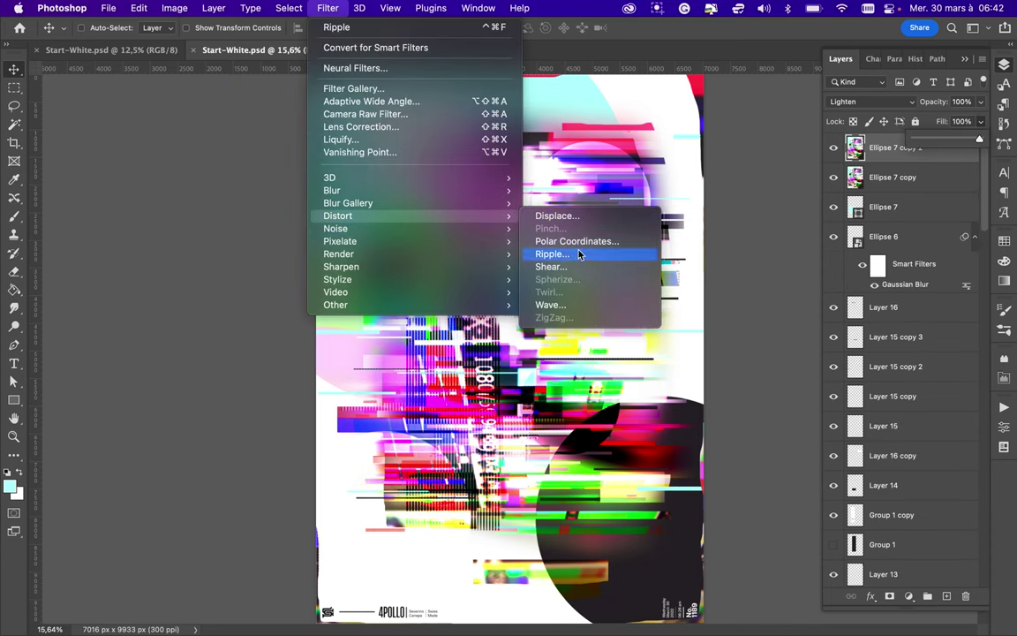
Step: Apply a Wave with 93 generators, wavelength 97–368, amplitude 1–25, scale 1%/29%, Wrap Around
mouse_move(337, 215)
click(572, 305)
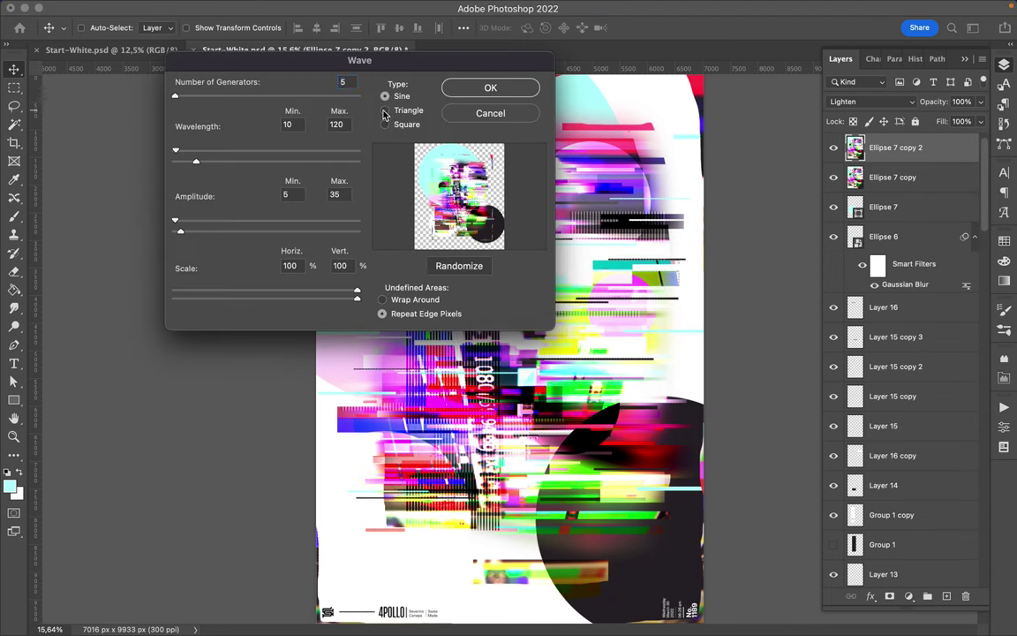
drag(174, 95, 191, 95)
drag(177, 151, 243, 163)
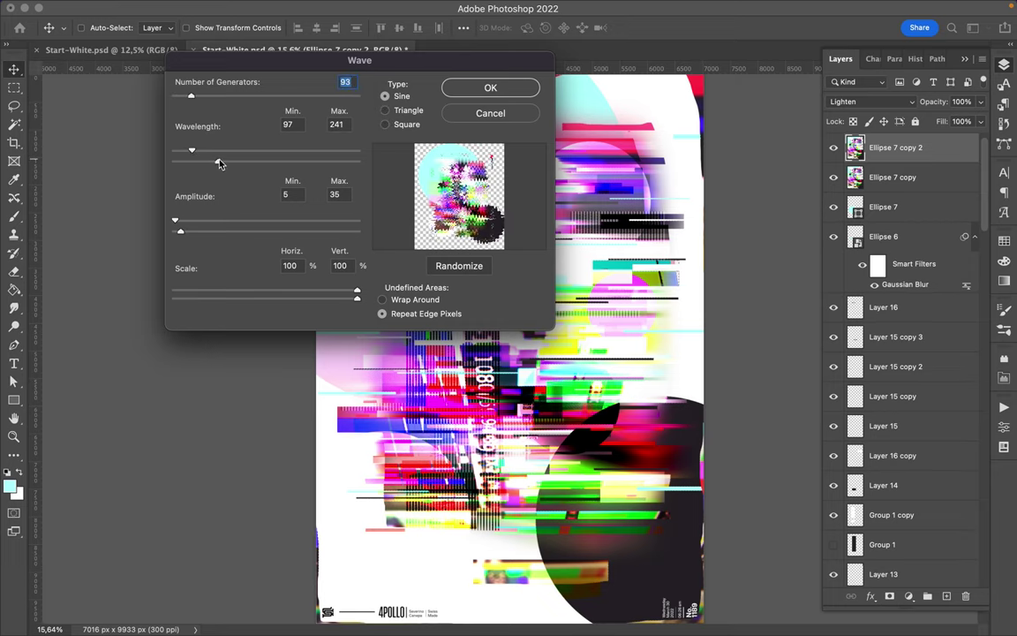
drag(174, 220, 178, 232)
mouse_move(357, 290)
mouse_down()
mouse_move(174, 291)
mouse_move(227, 300)
mouse_up()
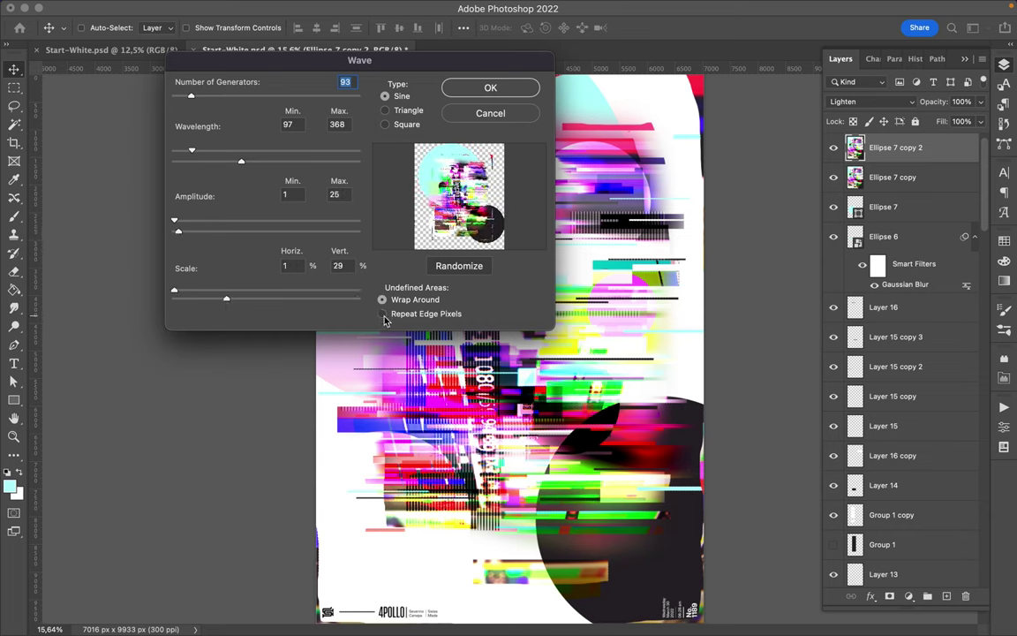
click(497, 89)
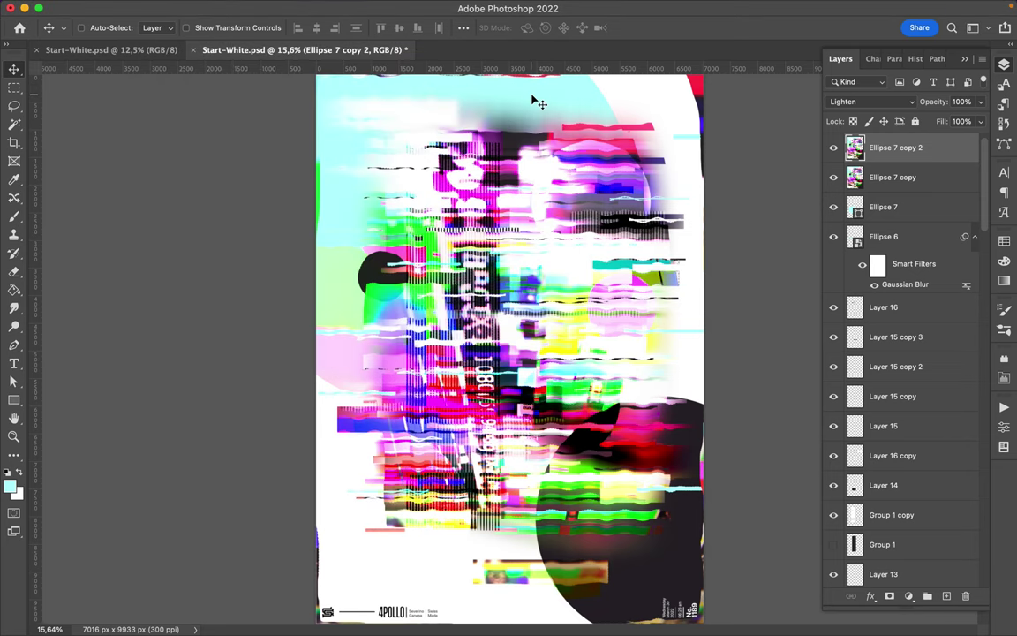
Step: Set Ellipse 7 copy 2 to Saturation blending and paint a radial gradient into its mask
click(912, 102)
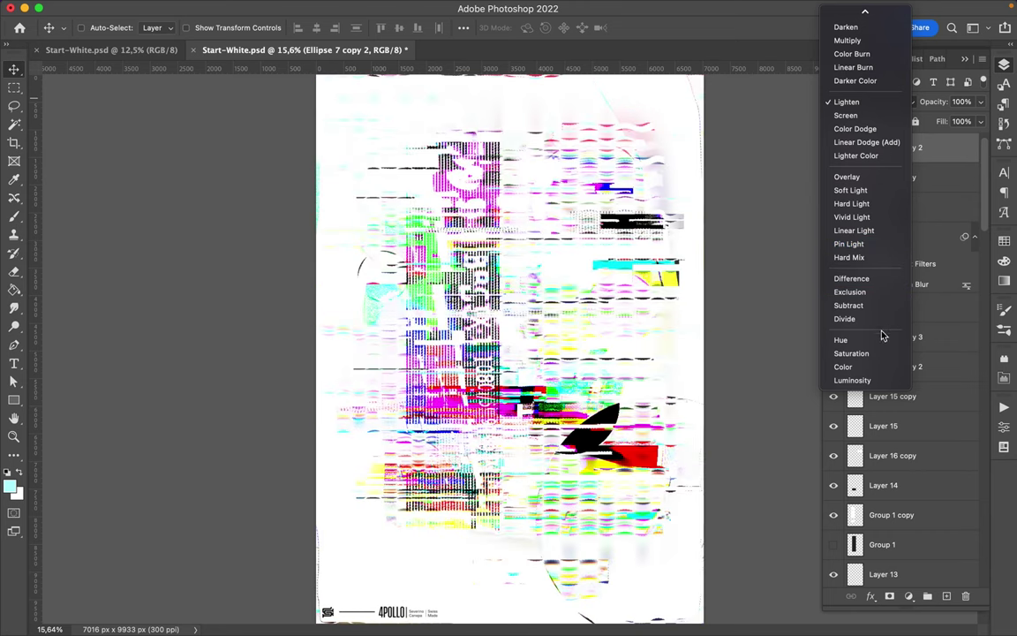
click(879, 354)
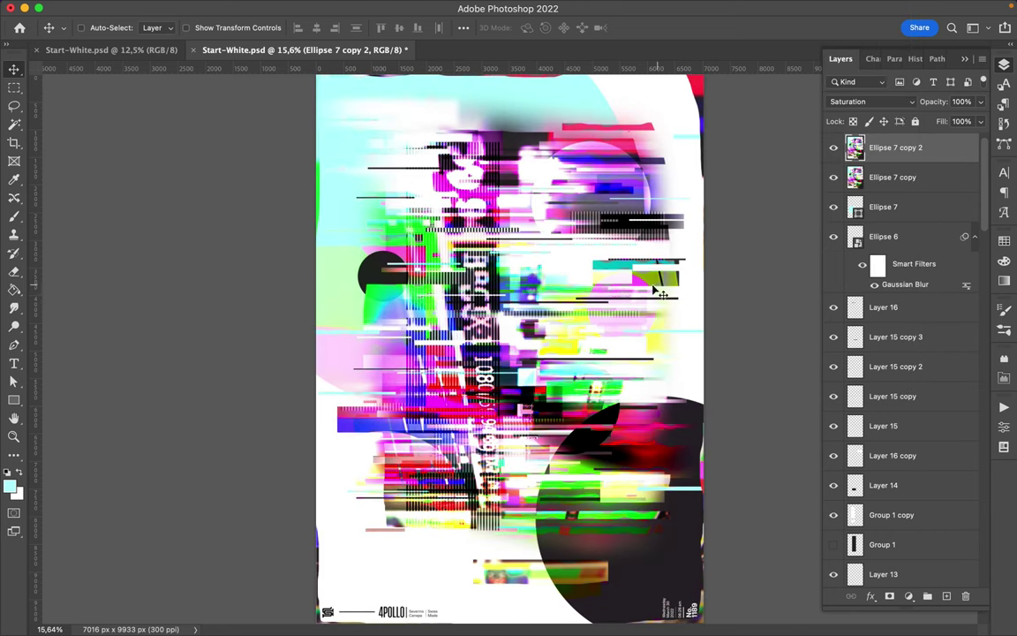
scroll(427, 333, down, 3)
key(g)
key(shift+g)
drag(640, 309, 576, 301)
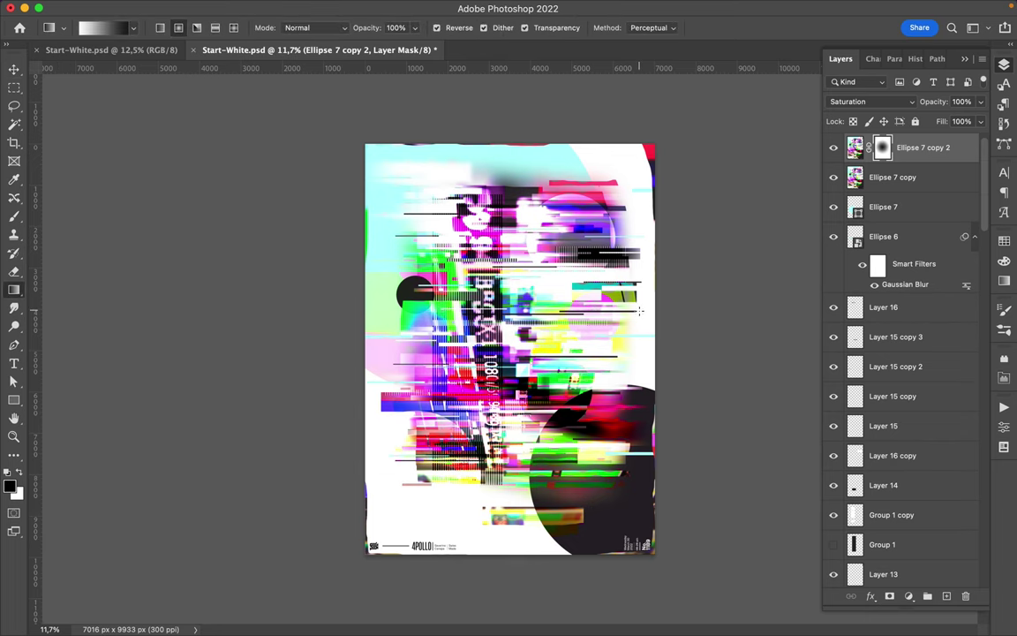
Step: View the mask on its own, return to the composite, and load the mask as a selection
scroll(510, 349, up, 5)
alt+click(881, 150)
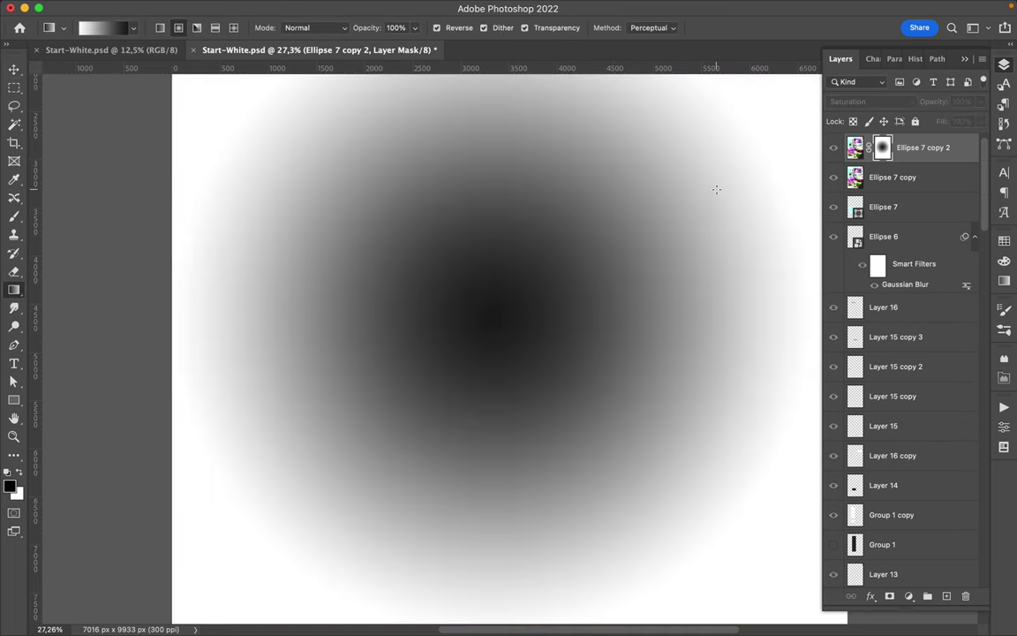
key(v)
right_click(725, 196)
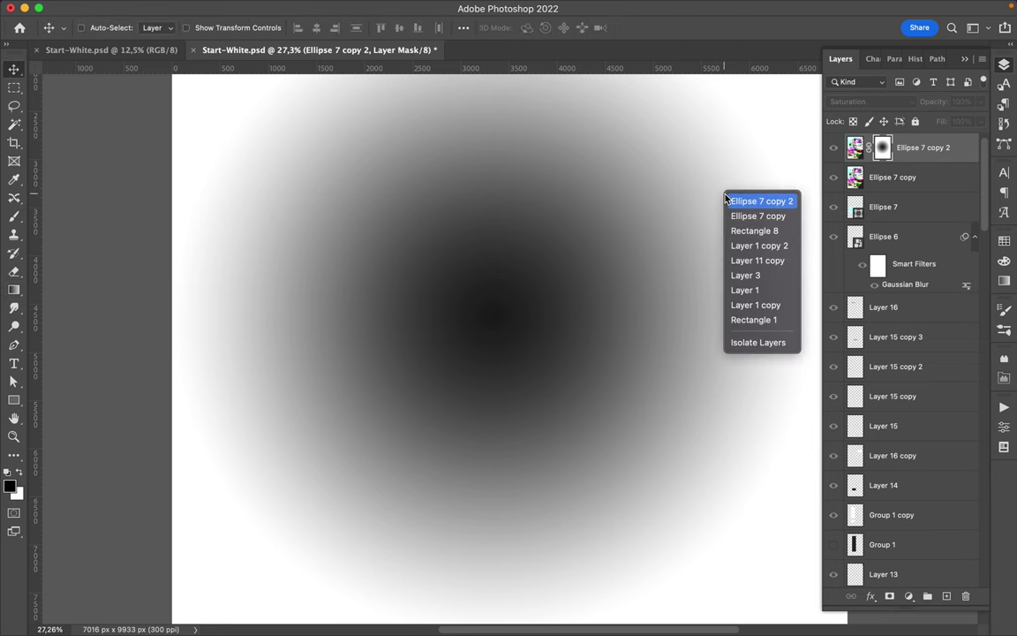
key(Escape)
scroll(763, 193, down, 3)
alt+click(883, 149)
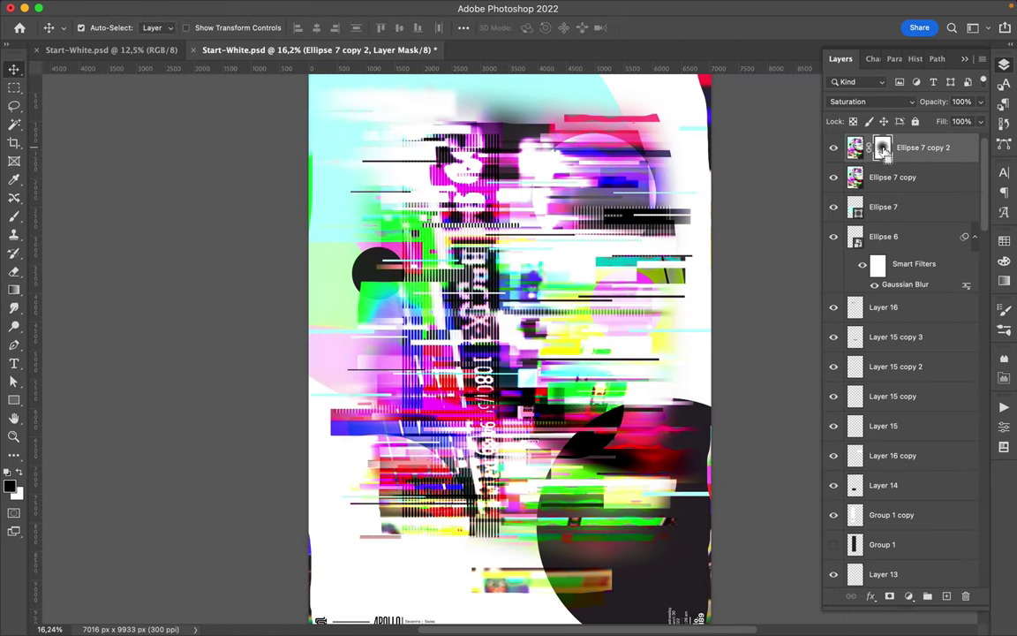
ctrl+click(883, 149)
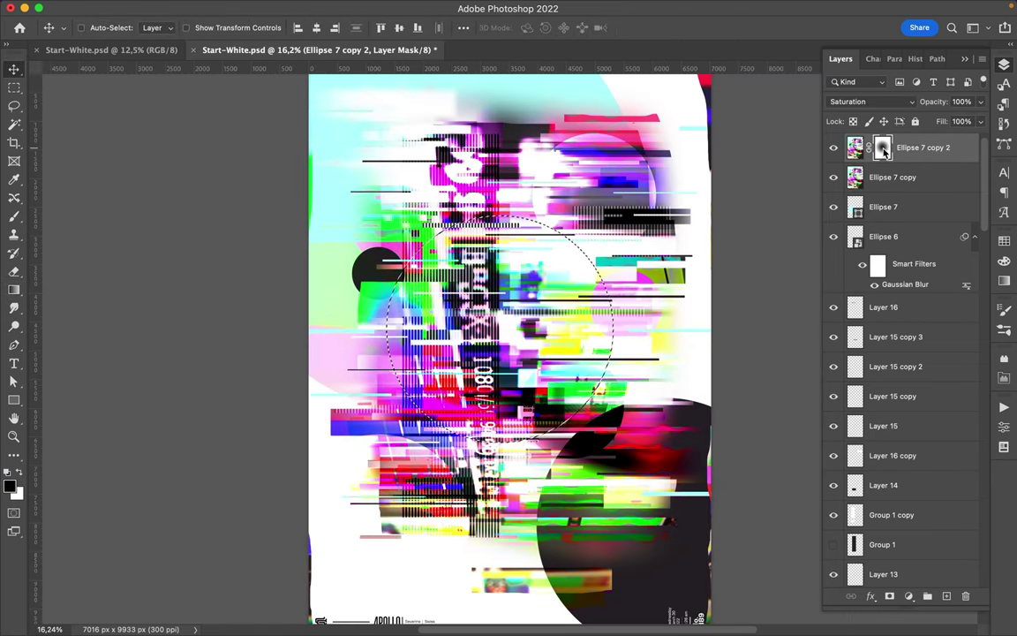
Step: Deselect and Gaussian-blur the layer mask at a 905,9 px radius
key(m)
key(ctrl+d)
key(v)
click(329, 7)
mouse_move(332, 190)
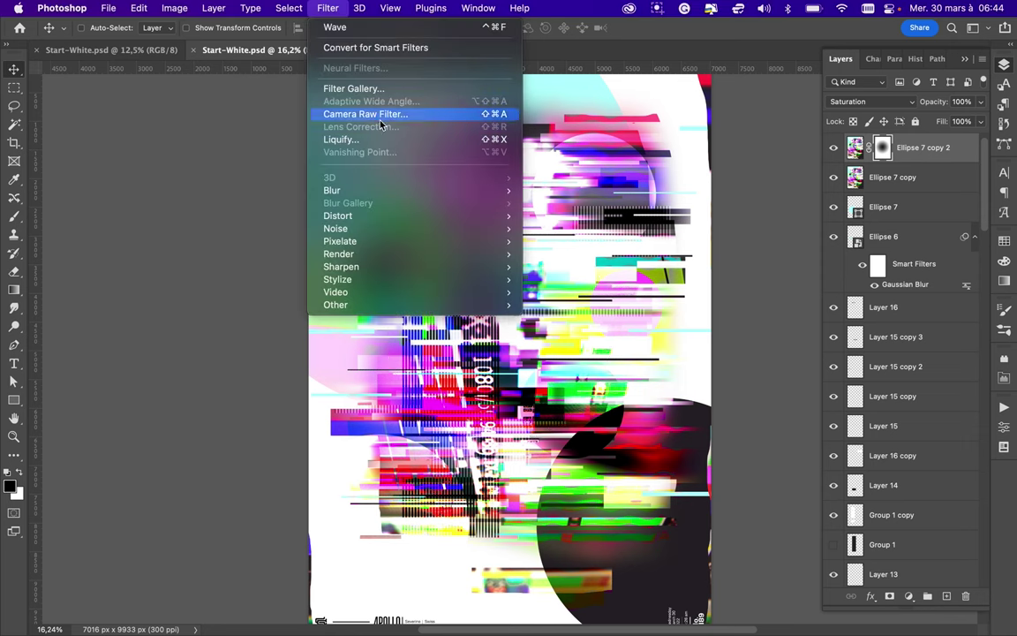
click(556, 234)
mouse_move(782, 274)
mouse_down()
mouse_move(838, 270)
mouse_move(763, 275)
mouse_up()
click(899, 84)
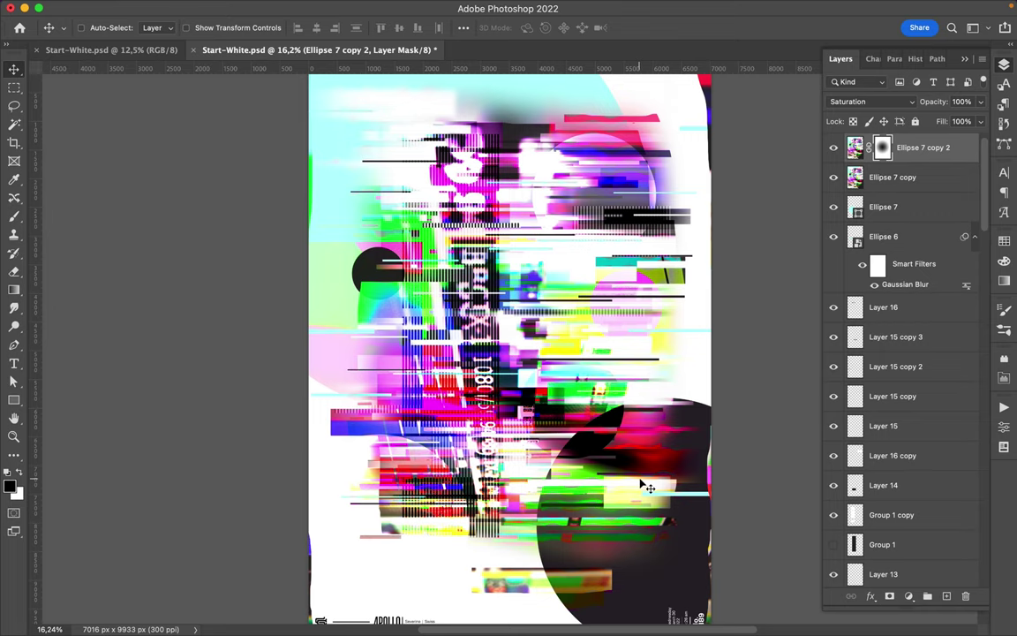
Step: Review the poster and save the document
scroll(680, 375, up, 5)
scroll(640, 488, up, 3)
scroll(636, 495, down, 4)
scroll(618, 560, down, 3)
key(super+s)
Step: Finish saving the completed glitch poster
click(654, 7)
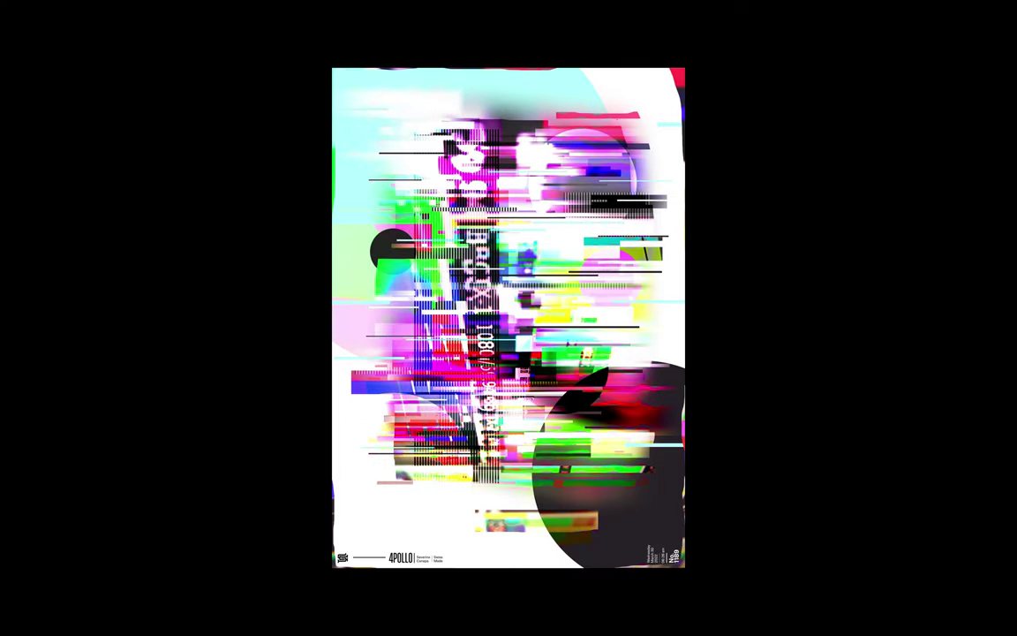